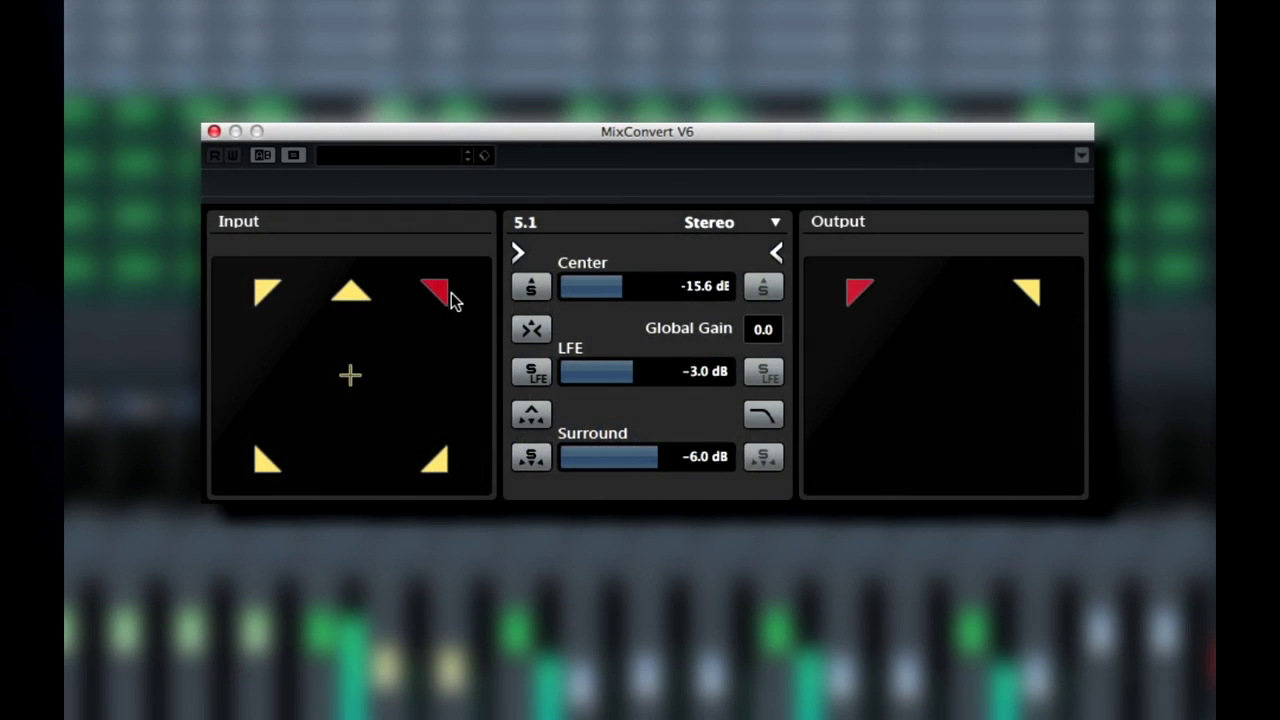
# Apply Use Current Mix Levels to All Cues so every cue send copies the channels' mix volumes.
pyautogui.click(443, 290)
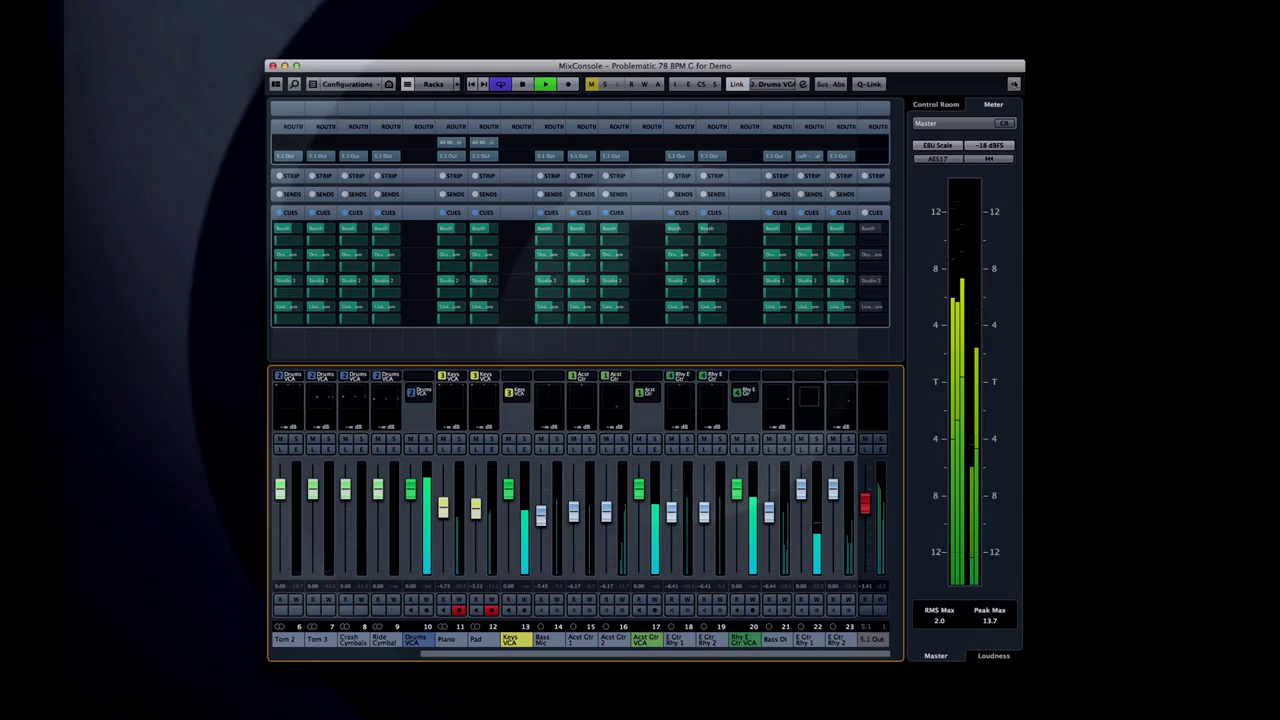
pyautogui.click(1014, 84)
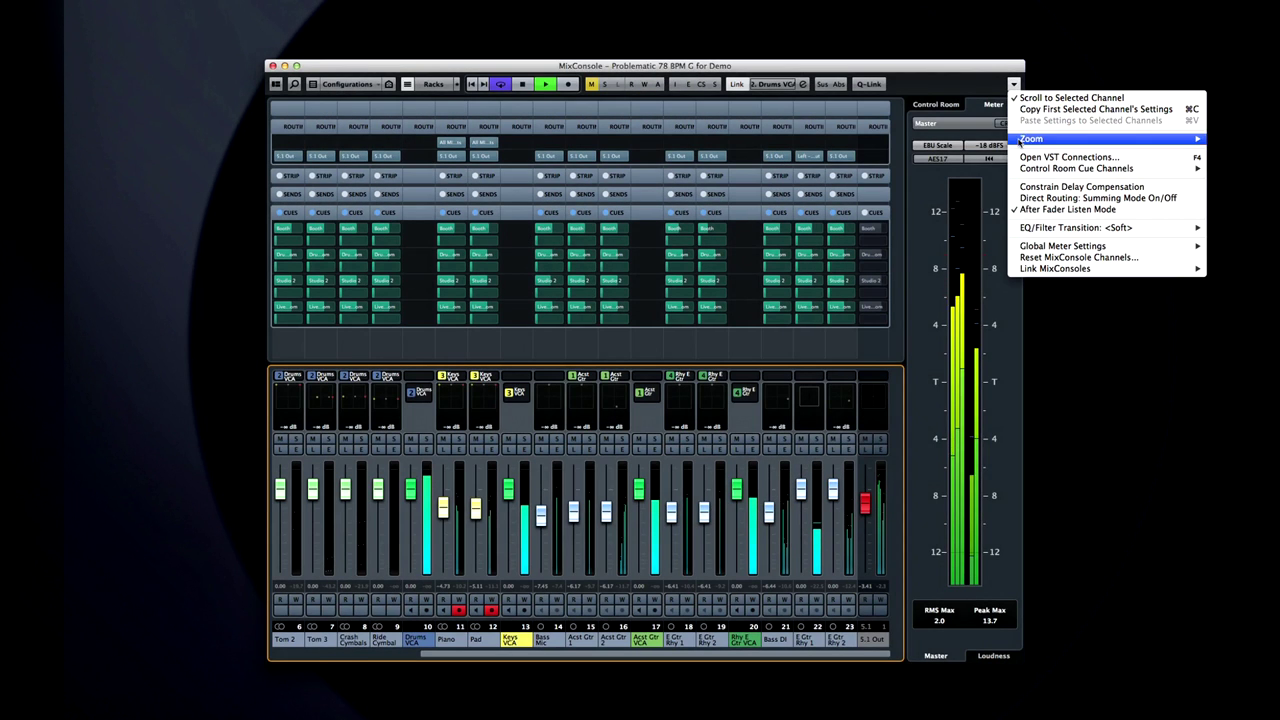
pyautogui.moveTo(1075, 168)
pyautogui.moveTo(935, 172)
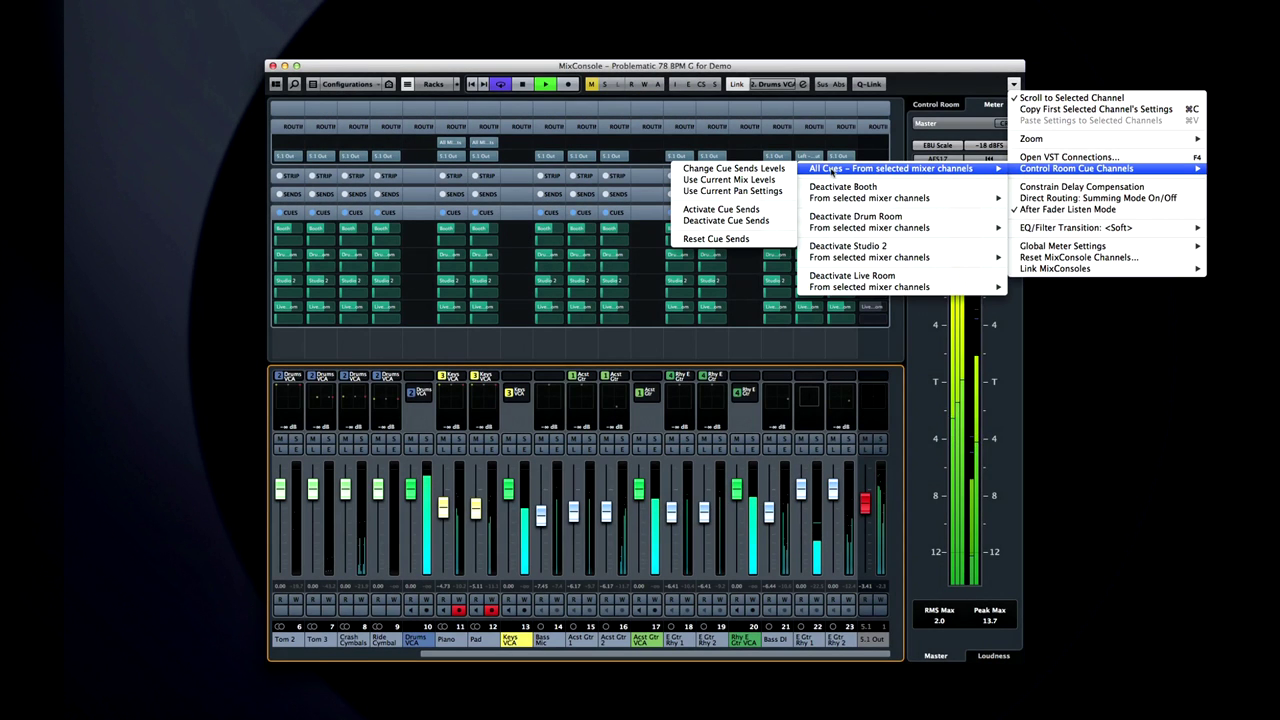
pyautogui.click(778, 181)
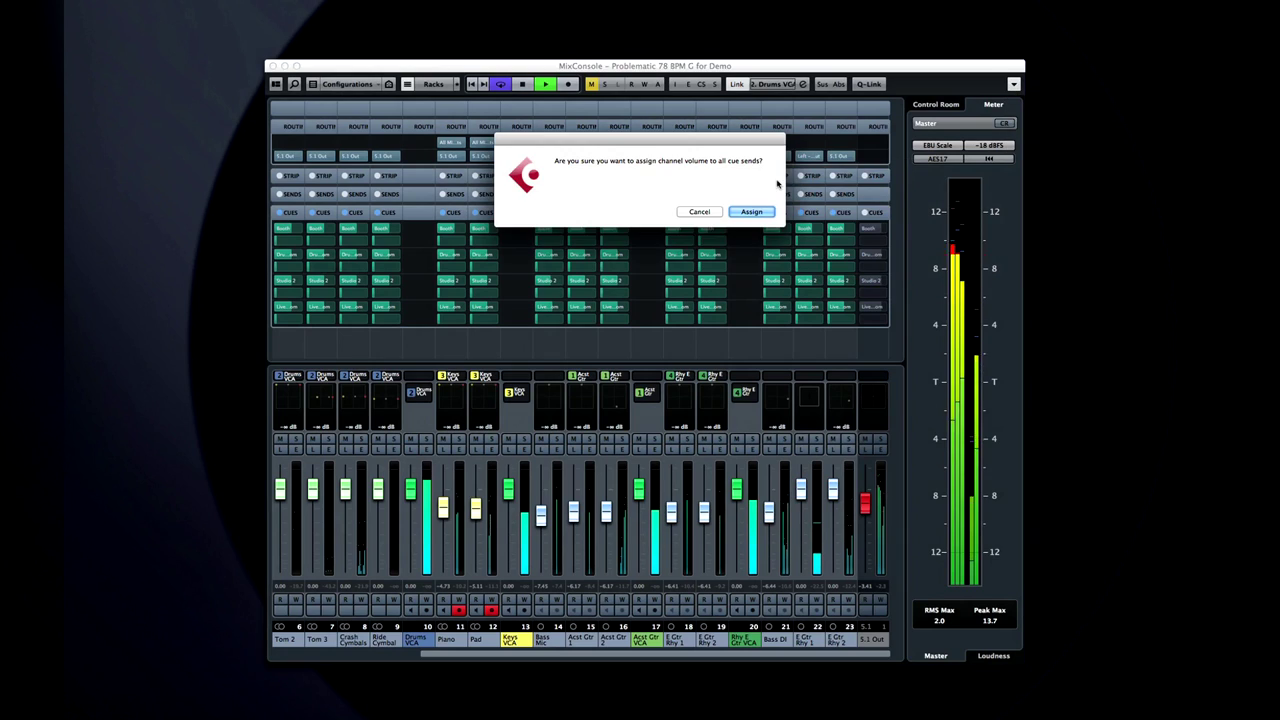
pyautogui.click(738, 211)
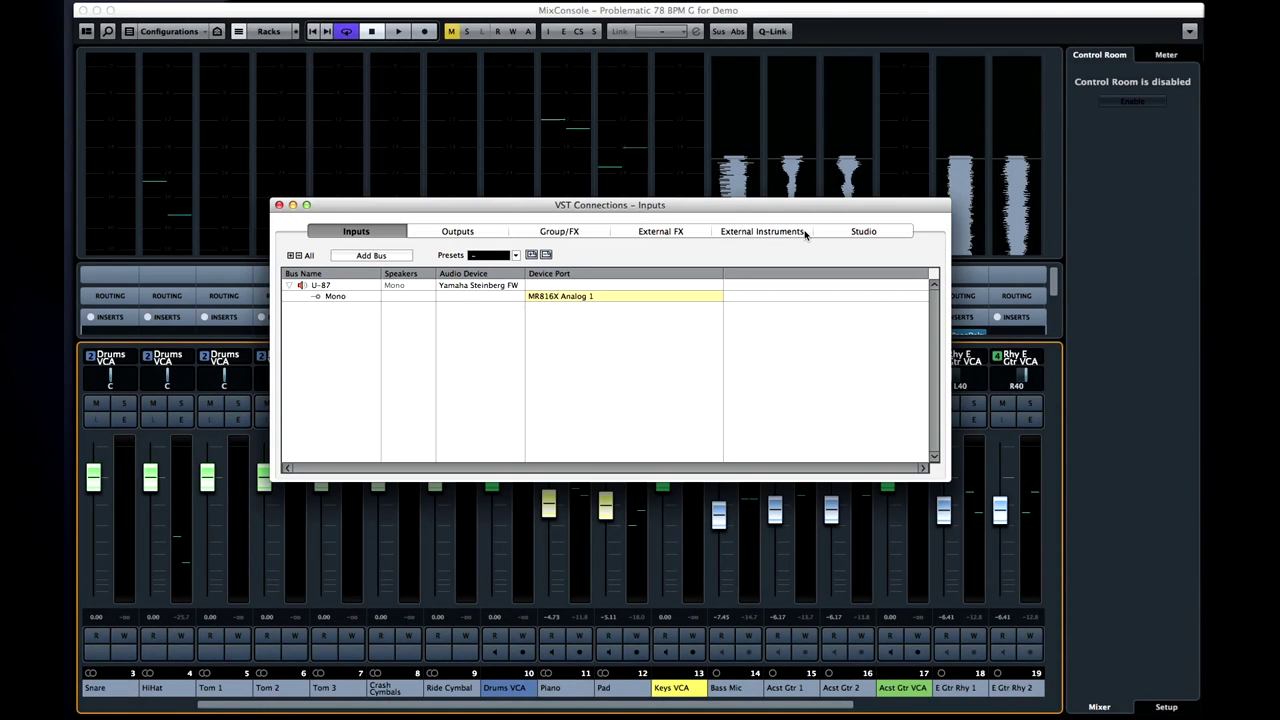
# Power on the Control Room and add a monitor channel named Mains.
pyautogui.click(836, 232)
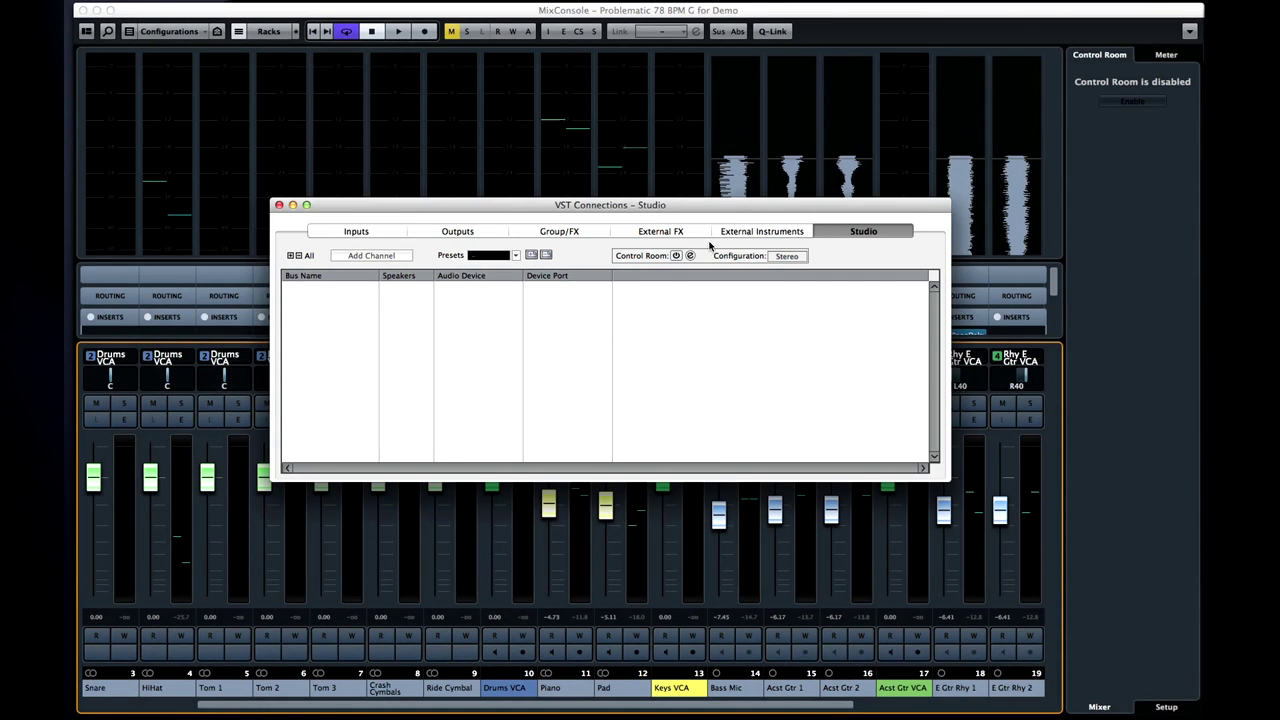
pyautogui.click(676, 256)
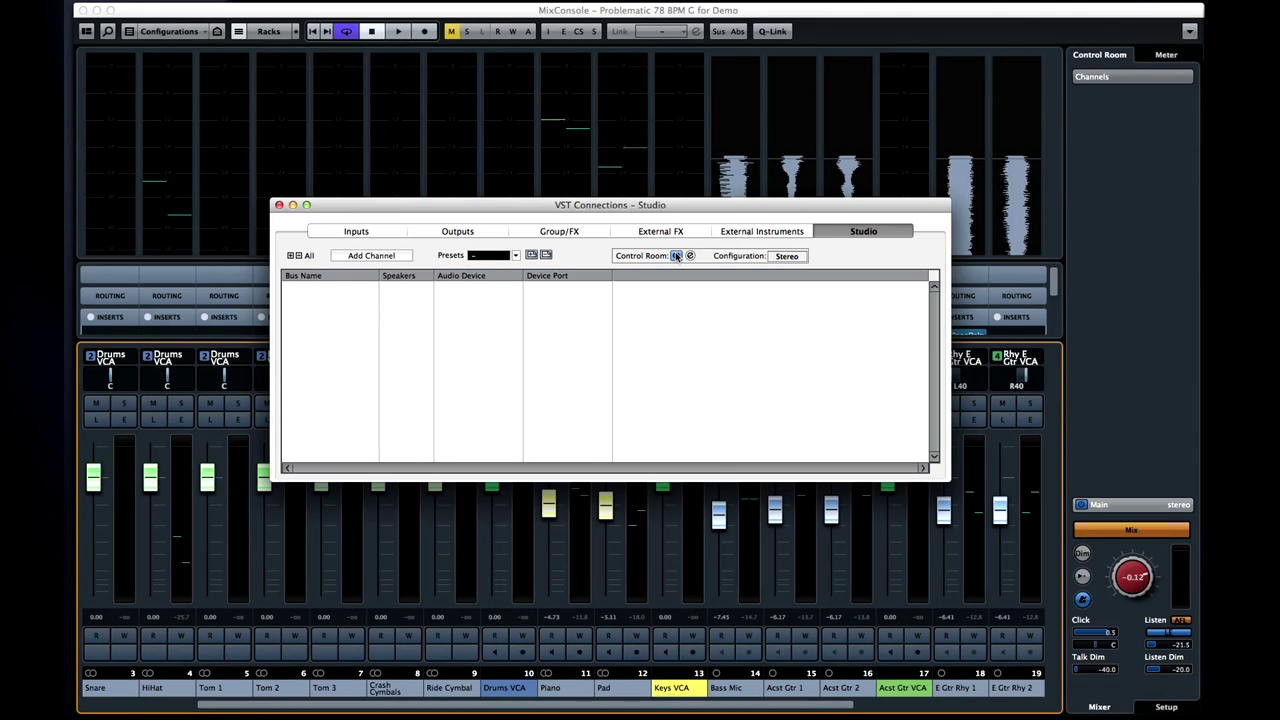
pyautogui.click(371, 257)
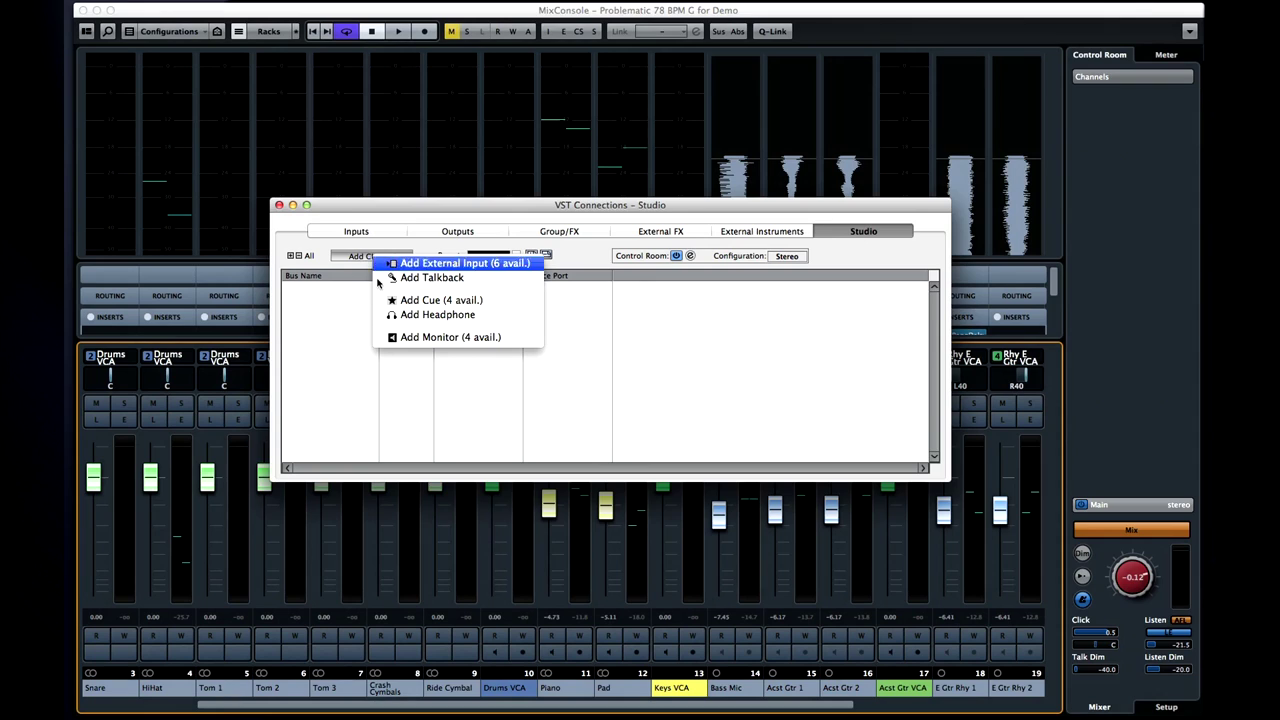
pyautogui.click(403, 337)
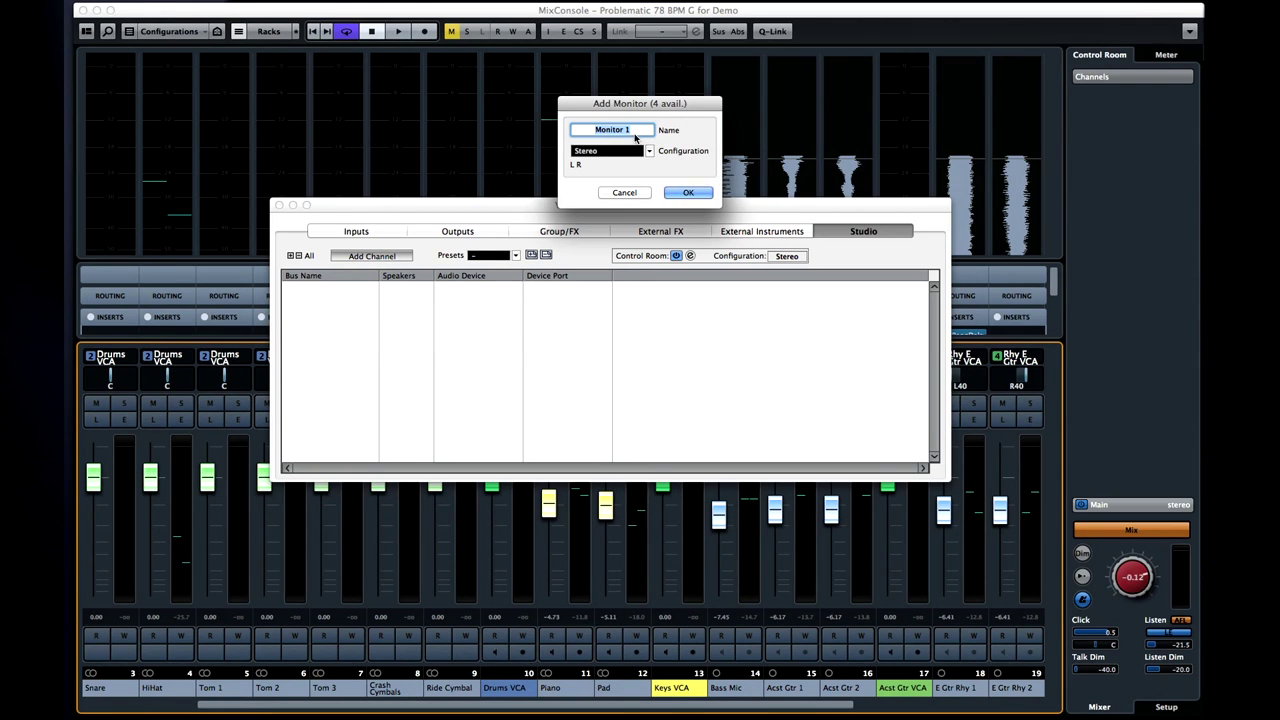
pyautogui.write('Mains')
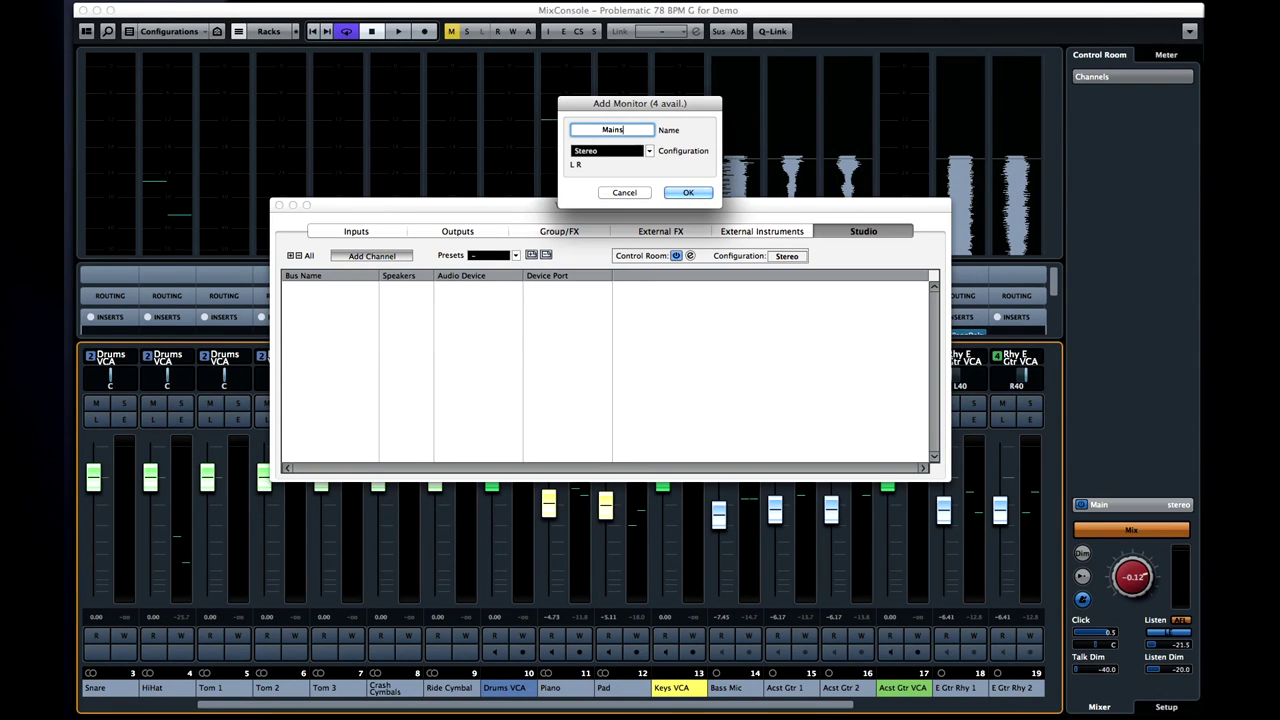
pyautogui.click(682, 192)
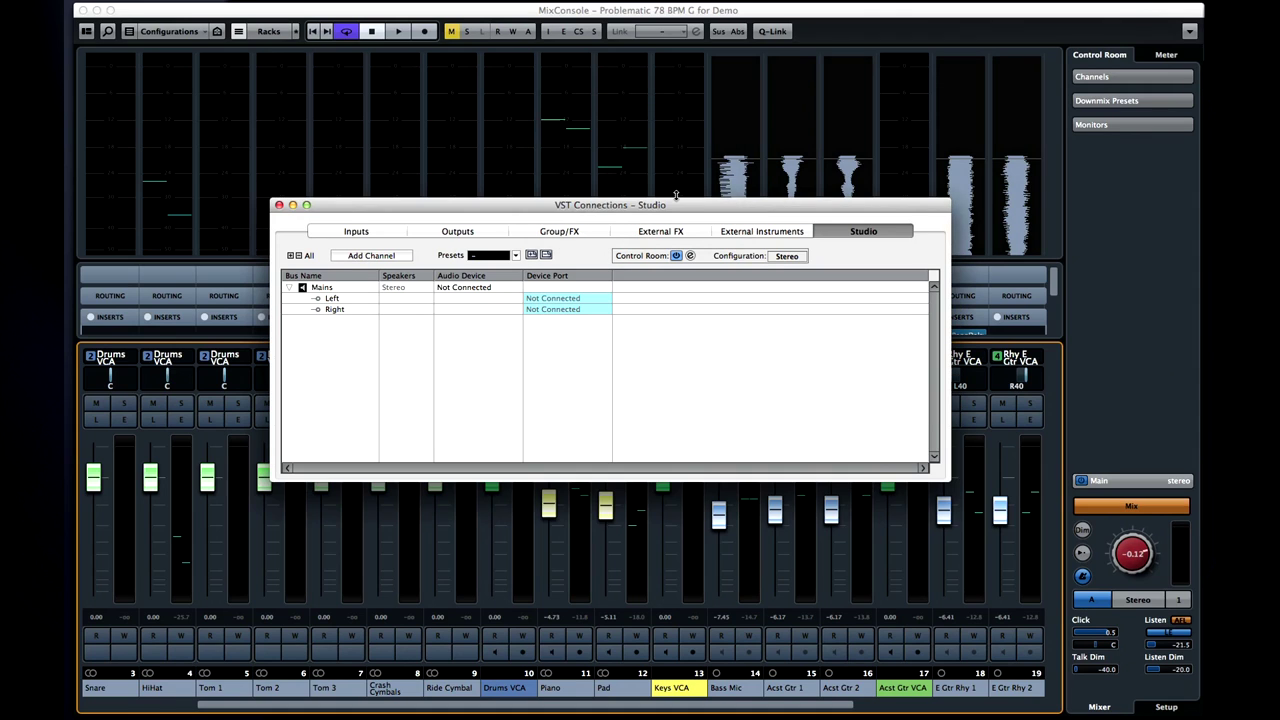
# Route the Mains monitor to the Yamaha Steinberg FW audio device.
pyautogui.click(486, 288)
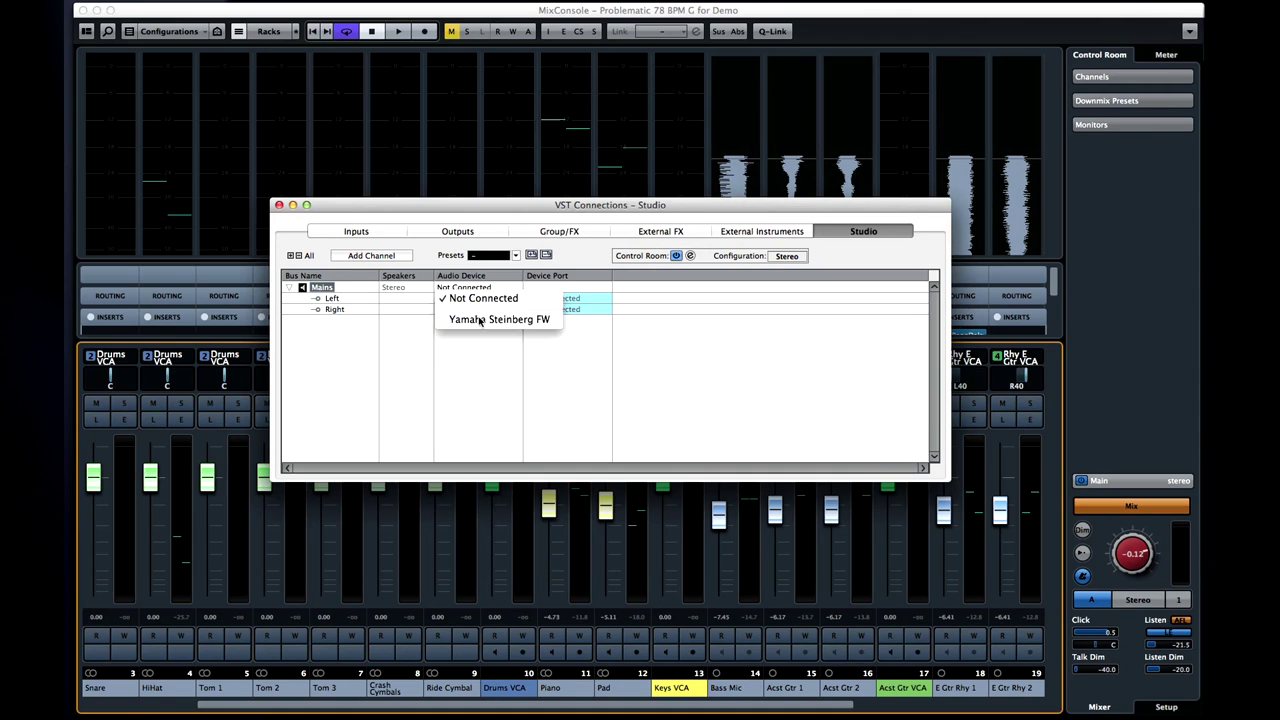
pyautogui.click(484, 318)
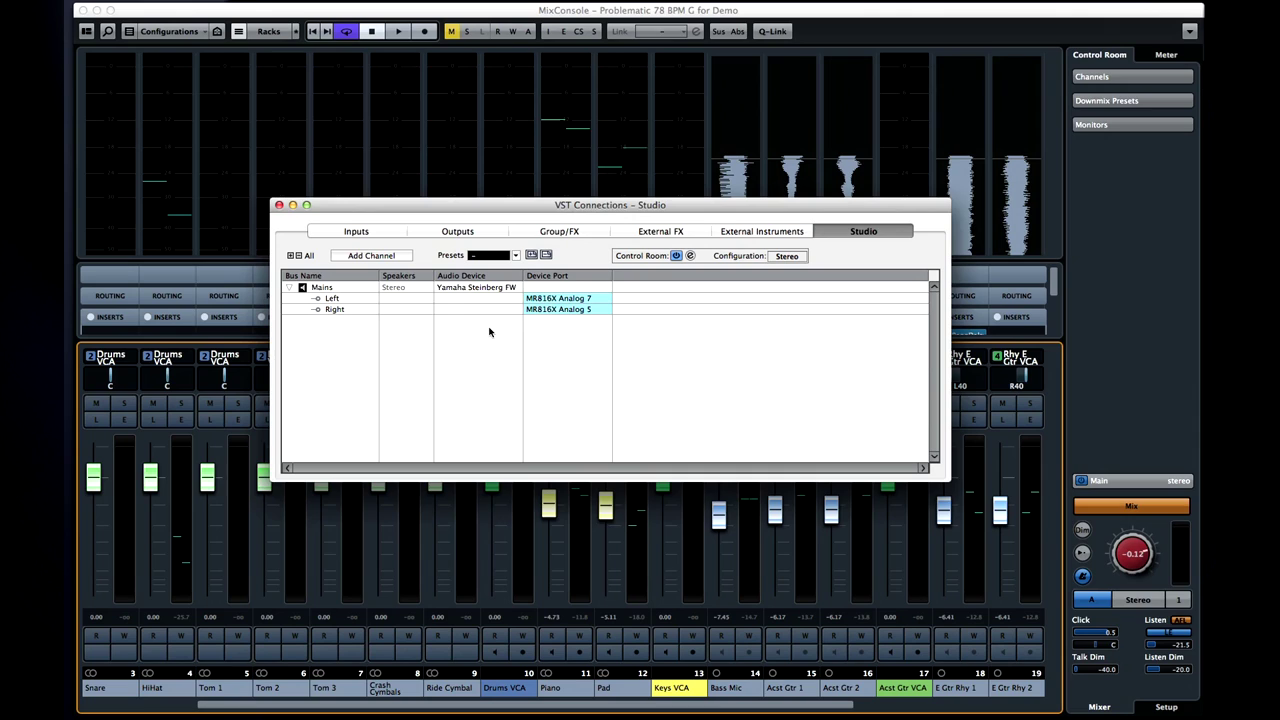
pyautogui.click(458, 232)
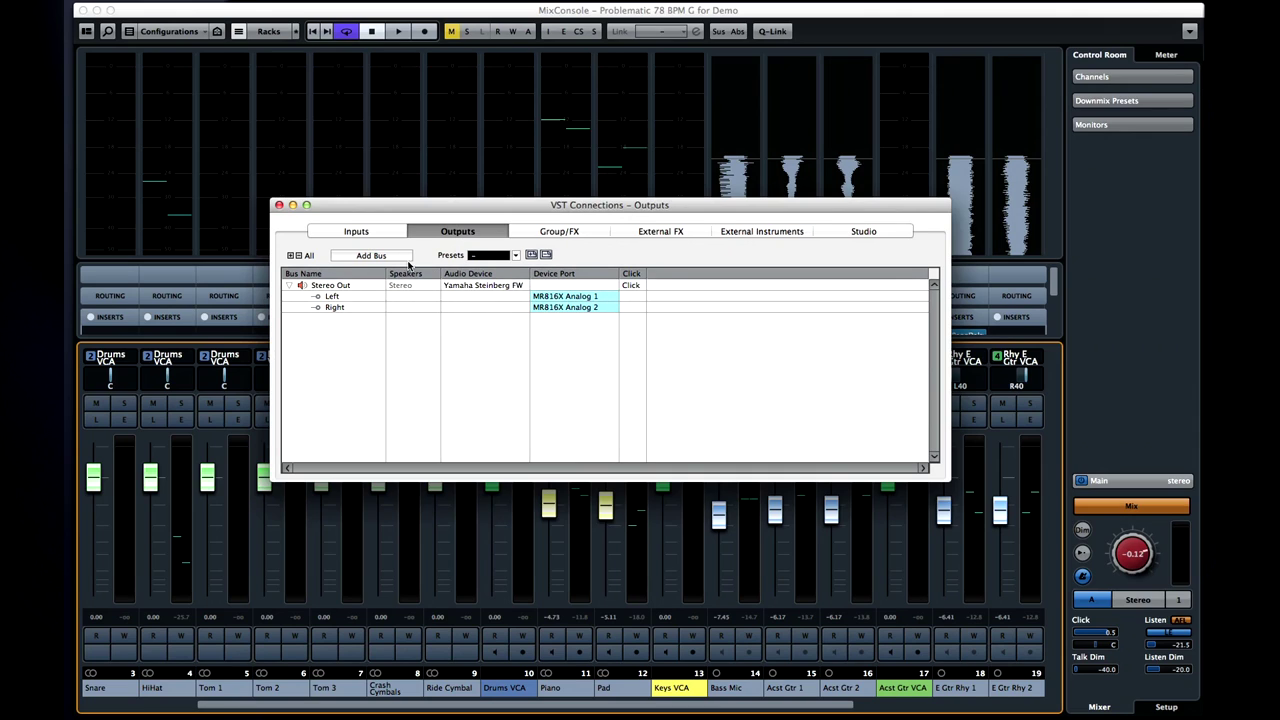
# Set Stereo Out's audio device to Not Connected and add a cue channel named Booth.
pyautogui.click(470, 285)
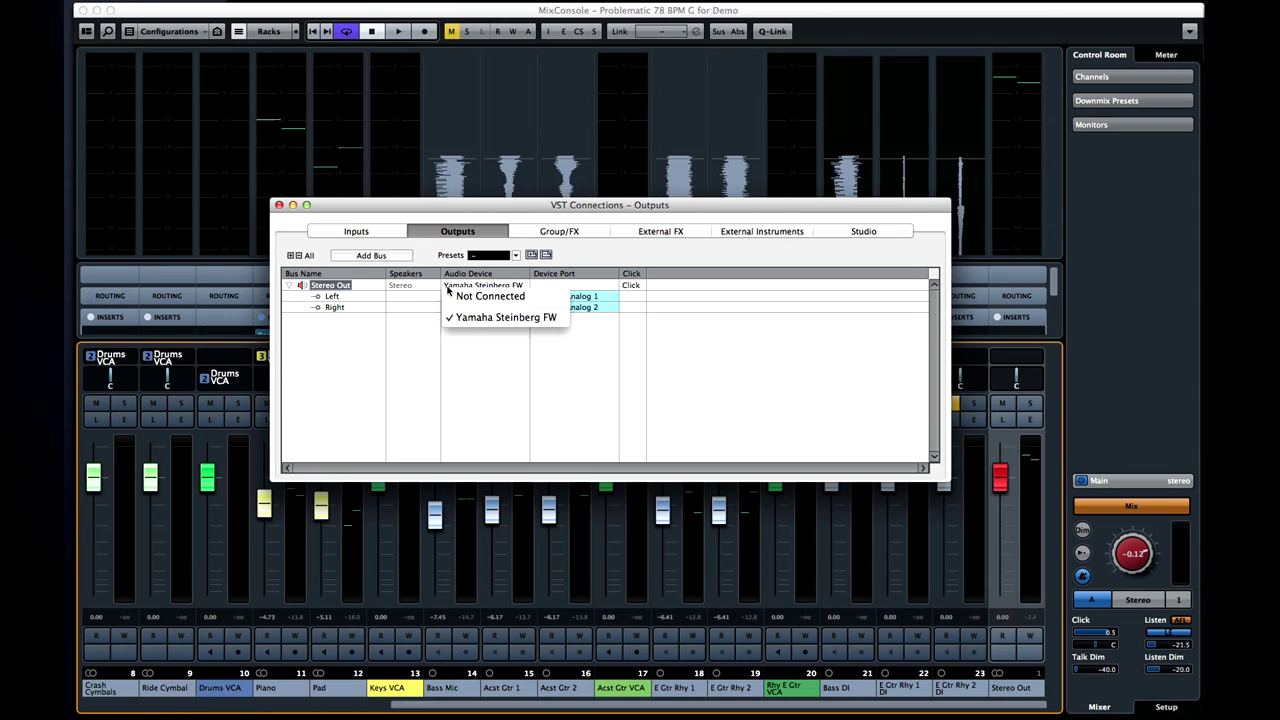
pyautogui.click(470, 297)
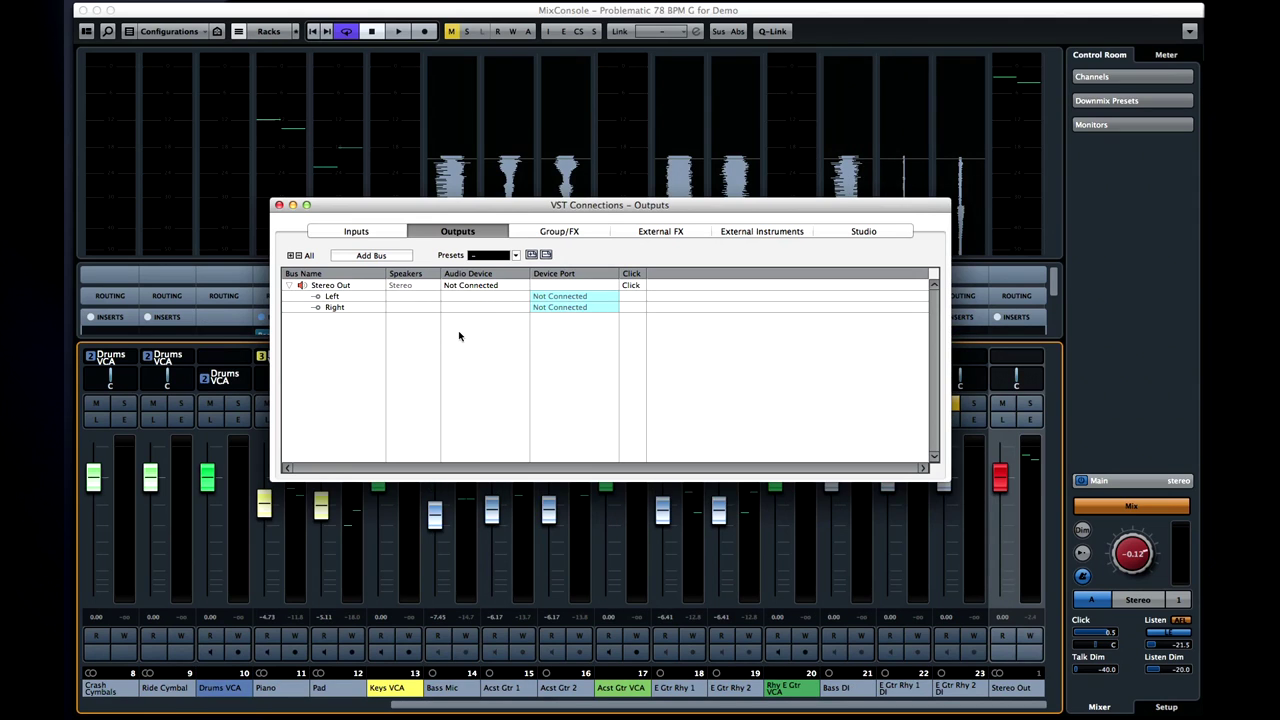
pyautogui.click(851, 231)
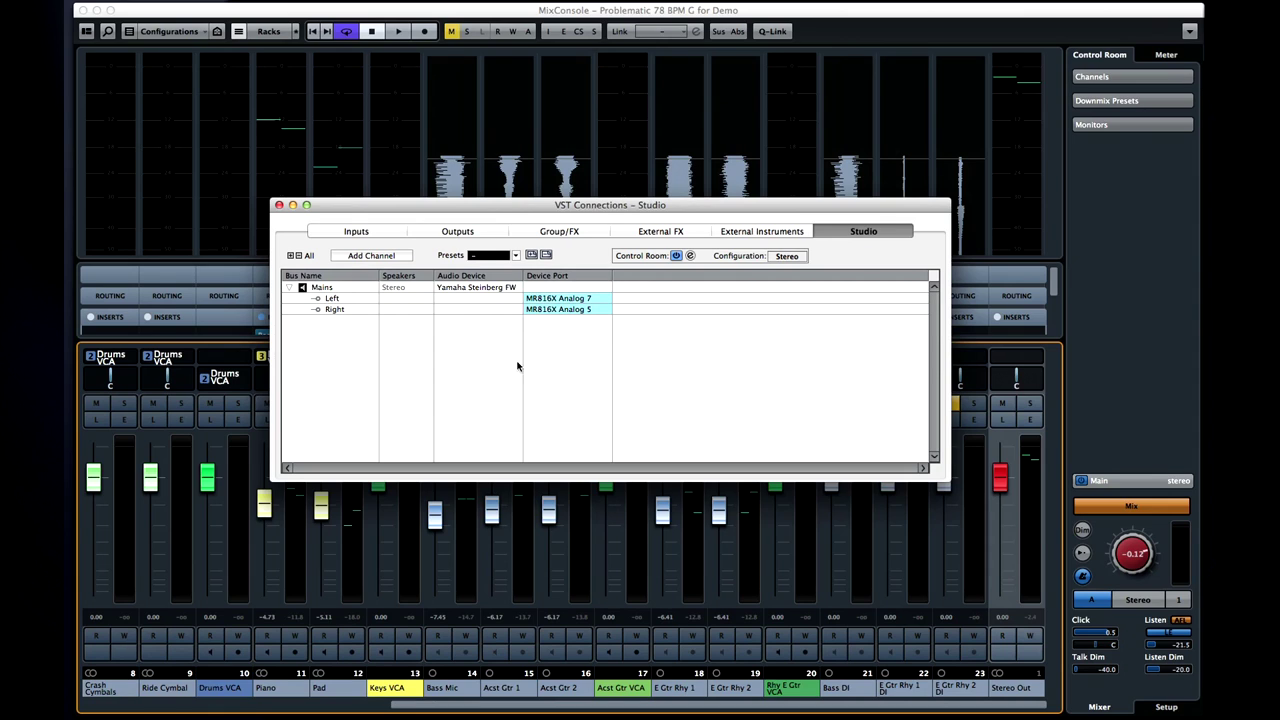
pyautogui.click(392, 257)
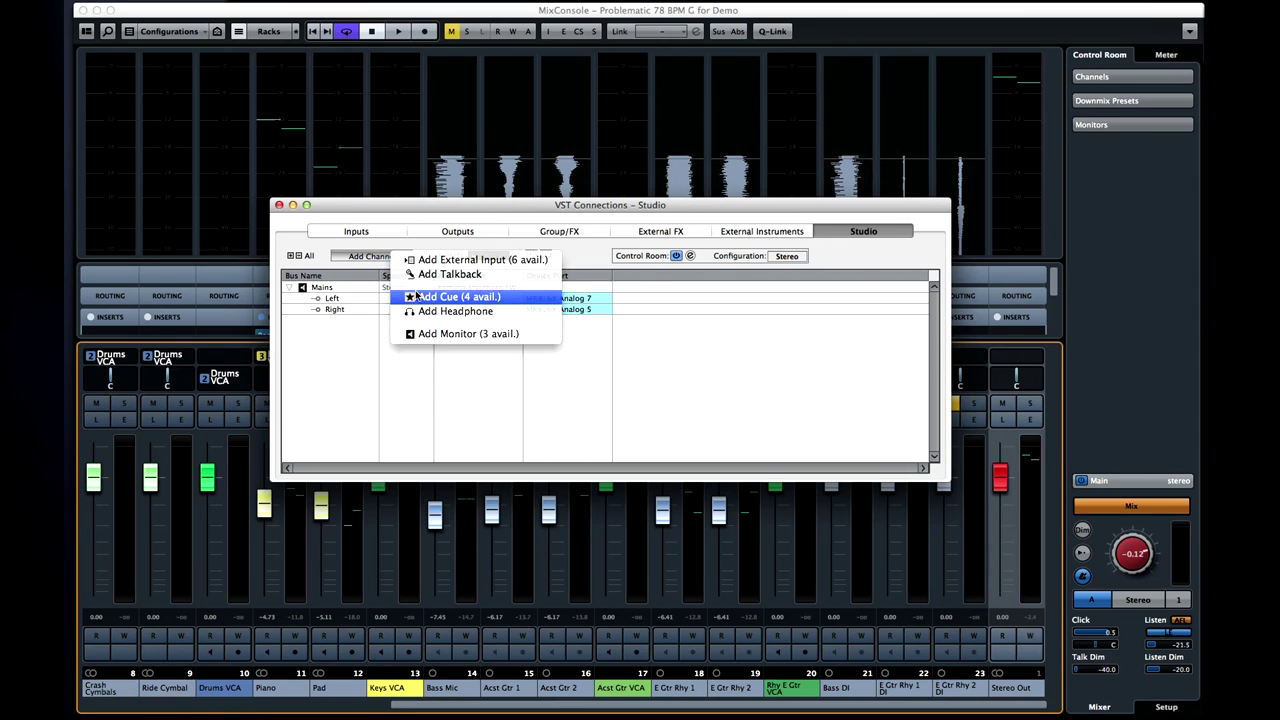
pyautogui.click(455, 297)
pyautogui.write('B')
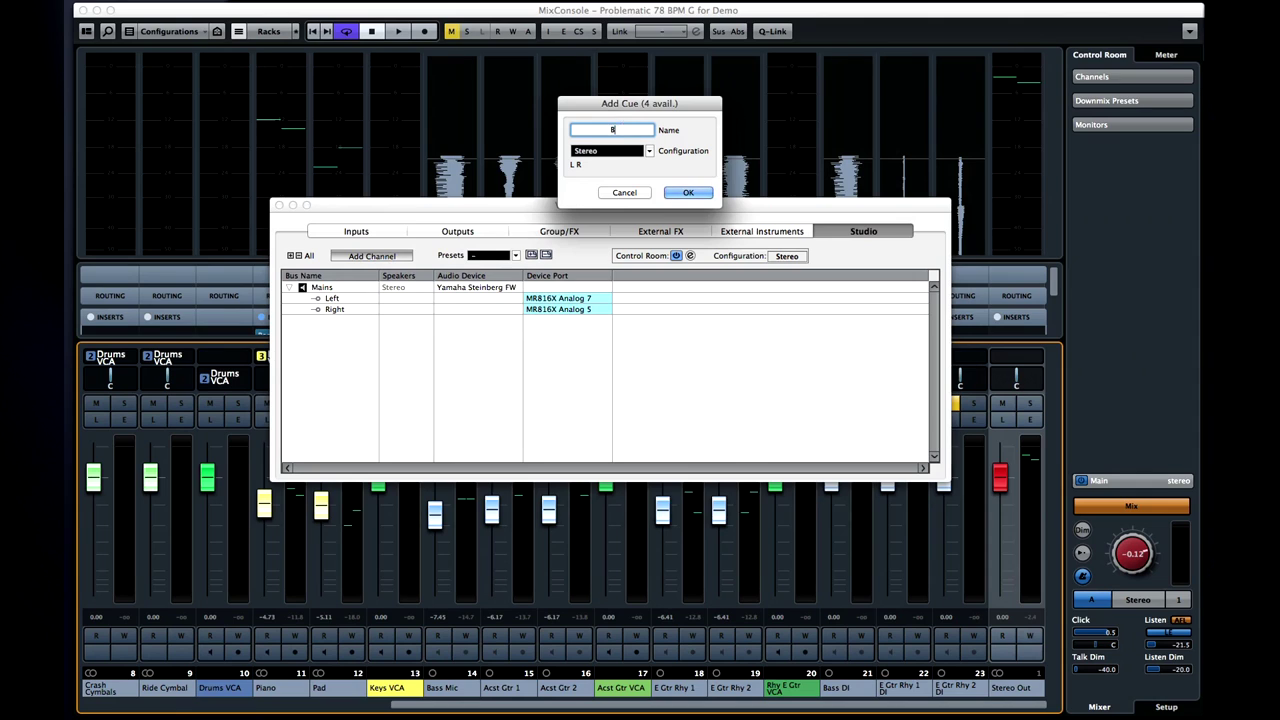
pyautogui.write('ooth')
pyautogui.click(688, 192)
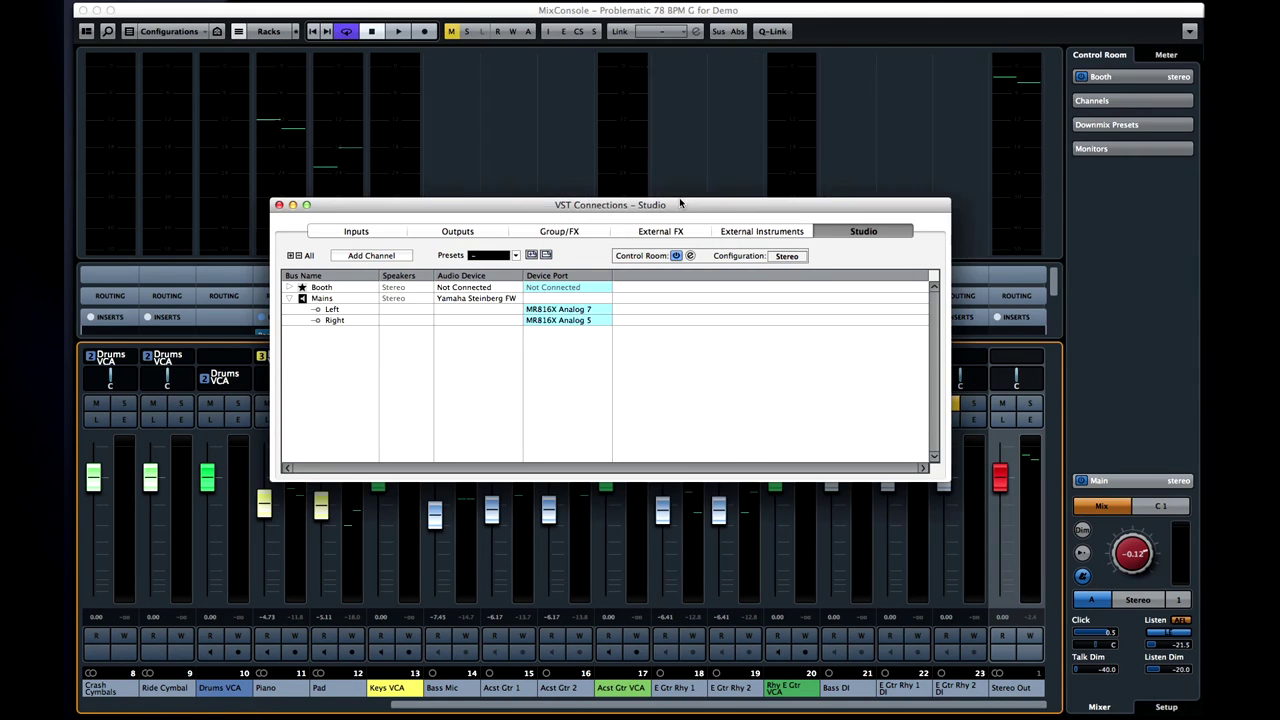
# Add a second cue channel named Live Room.
pyautogui.click(351, 258)
pyautogui.click(383, 300)
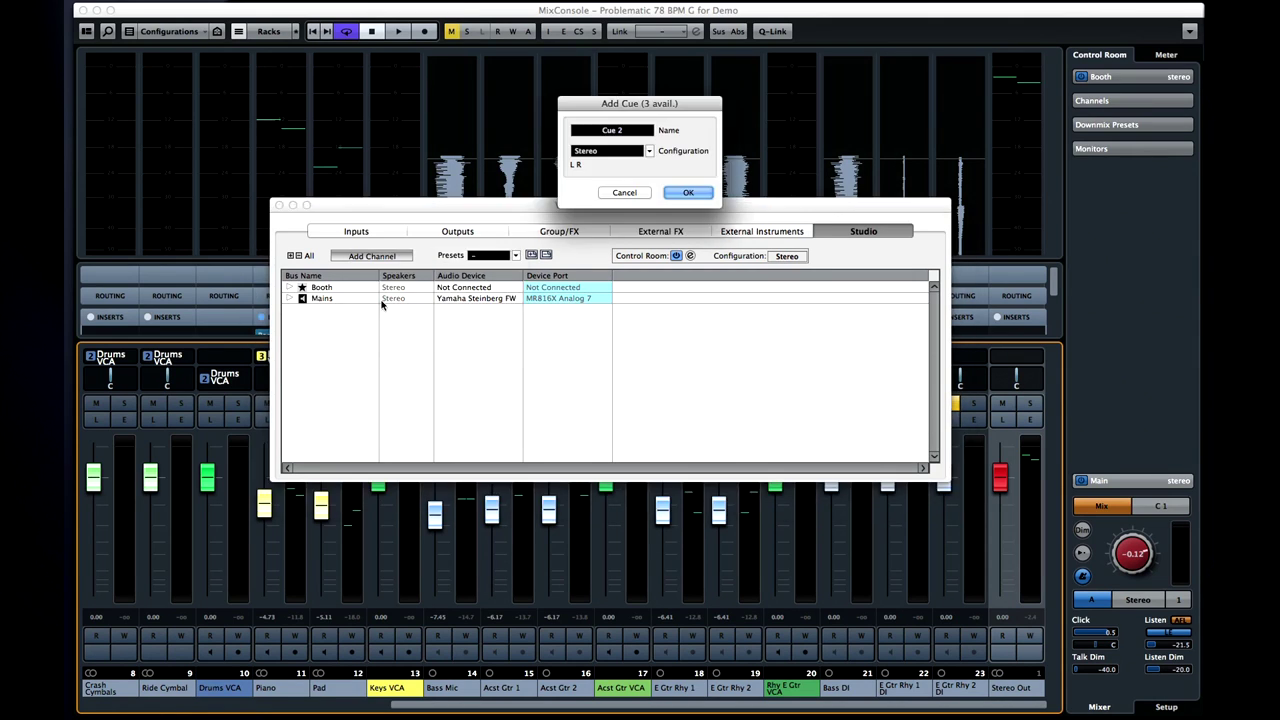
pyautogui.write('Live Room')
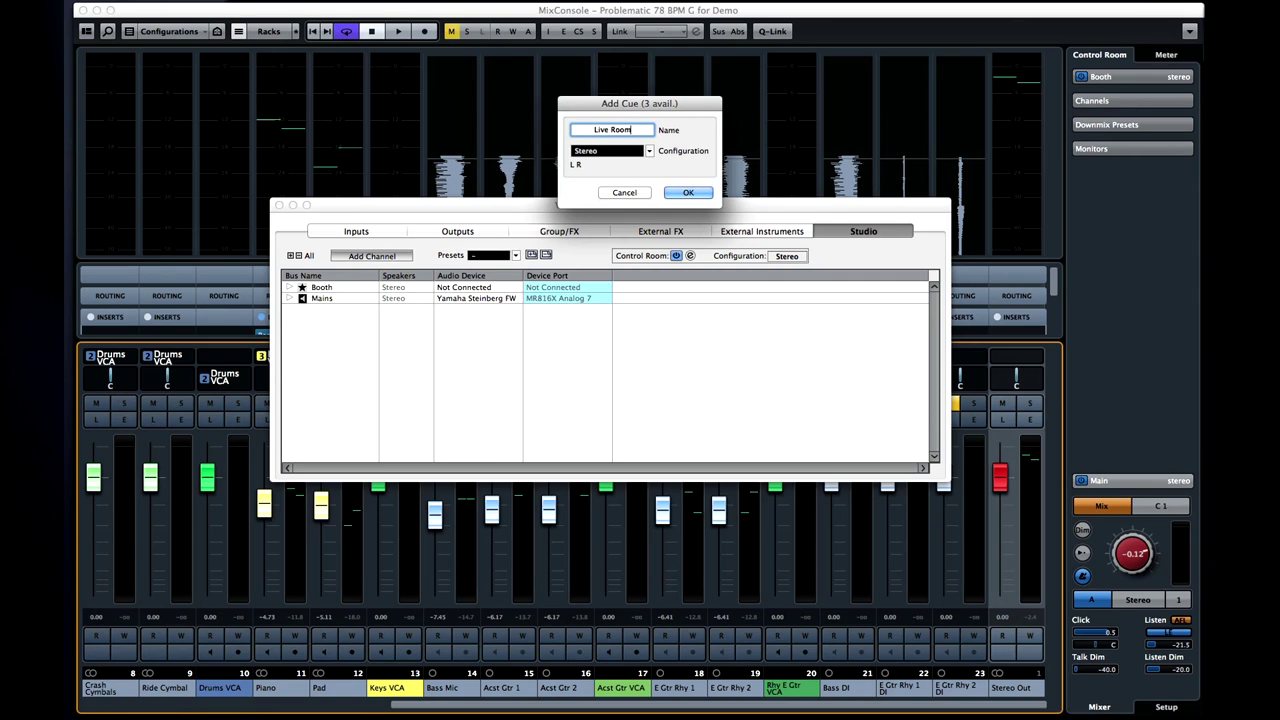
pyautogui.press('Return')
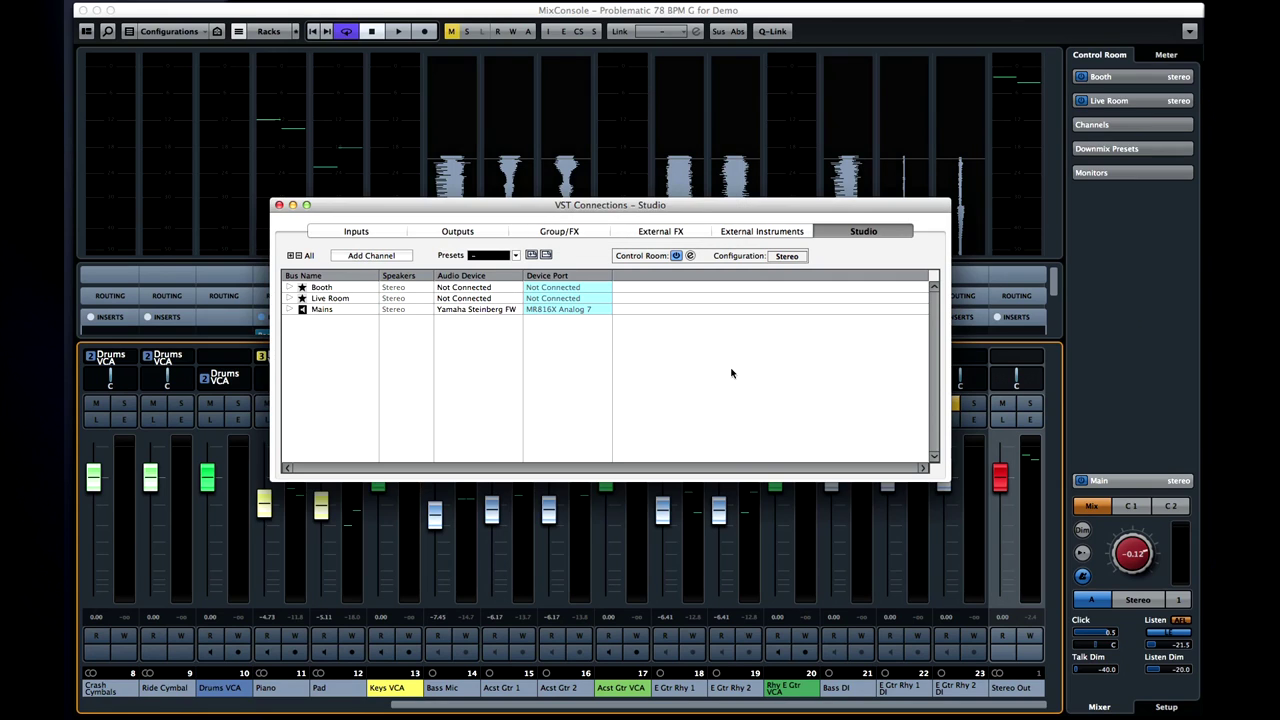
# Show the Control Room Mixer on its Control Room view and expand the Booth cue's controls.
pyautogui.click(690, 256)
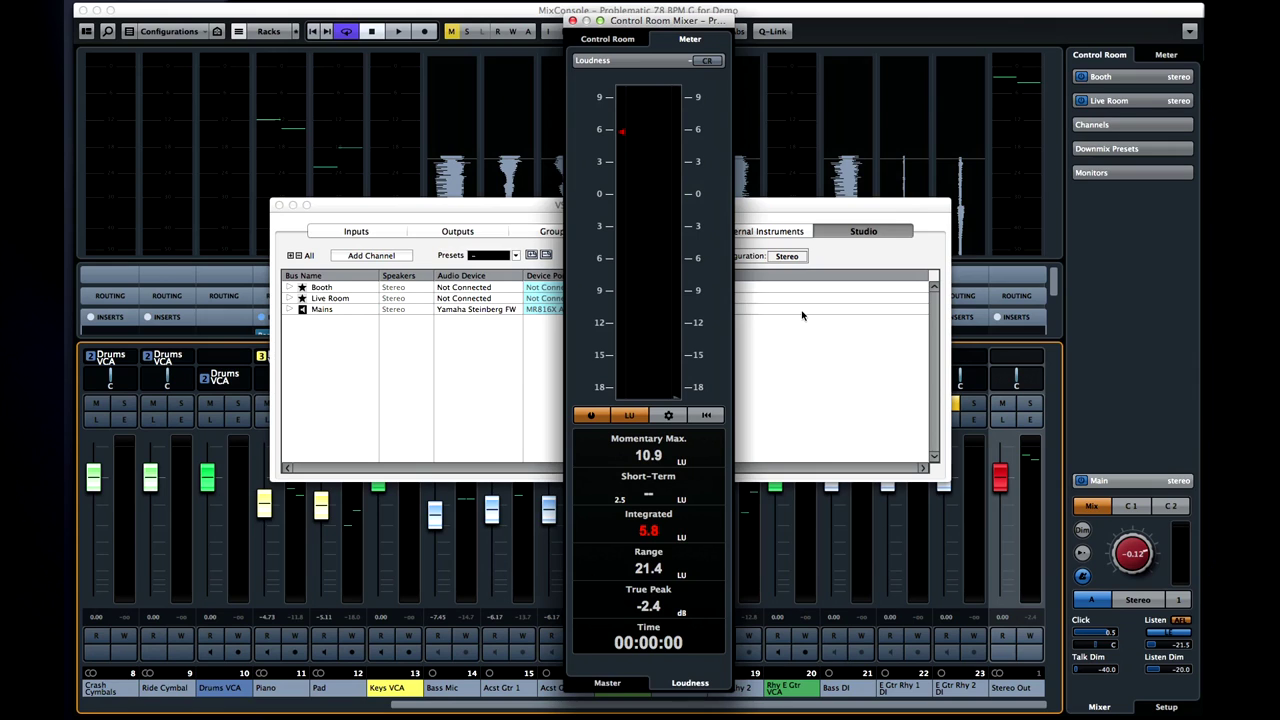
pyautogui.click(622, 42)
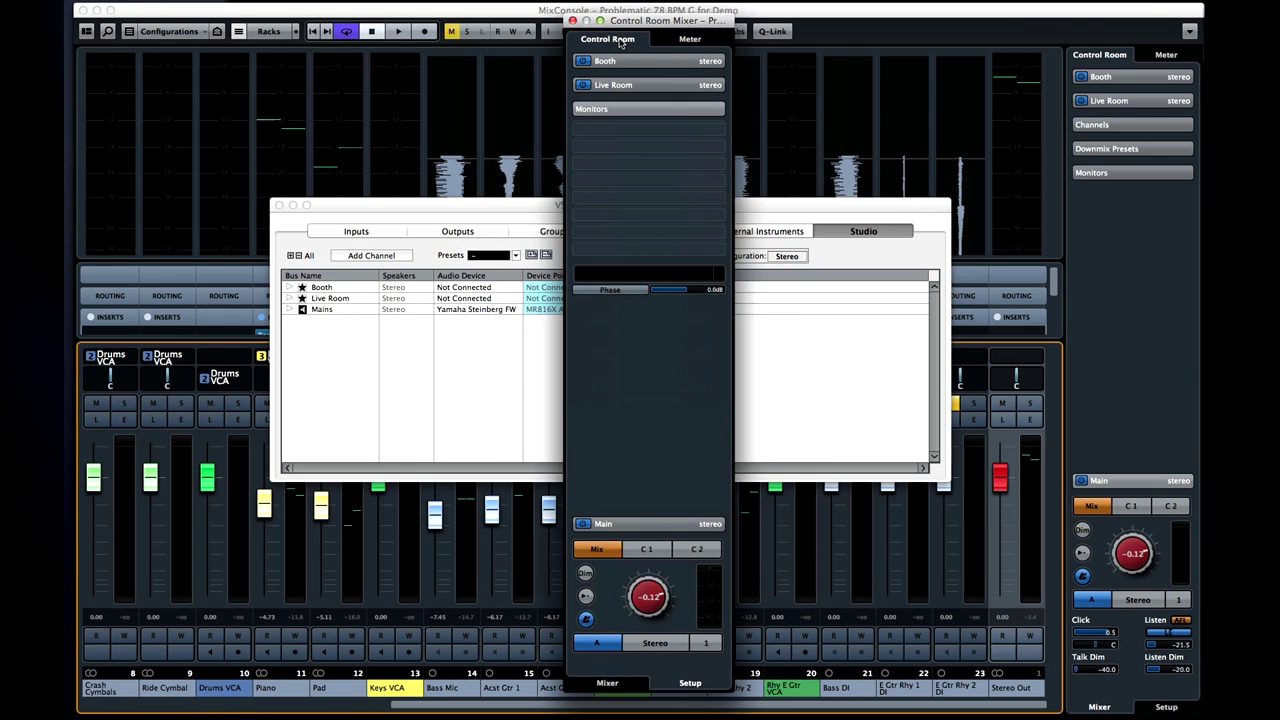
pyautogui.click(573, 22)
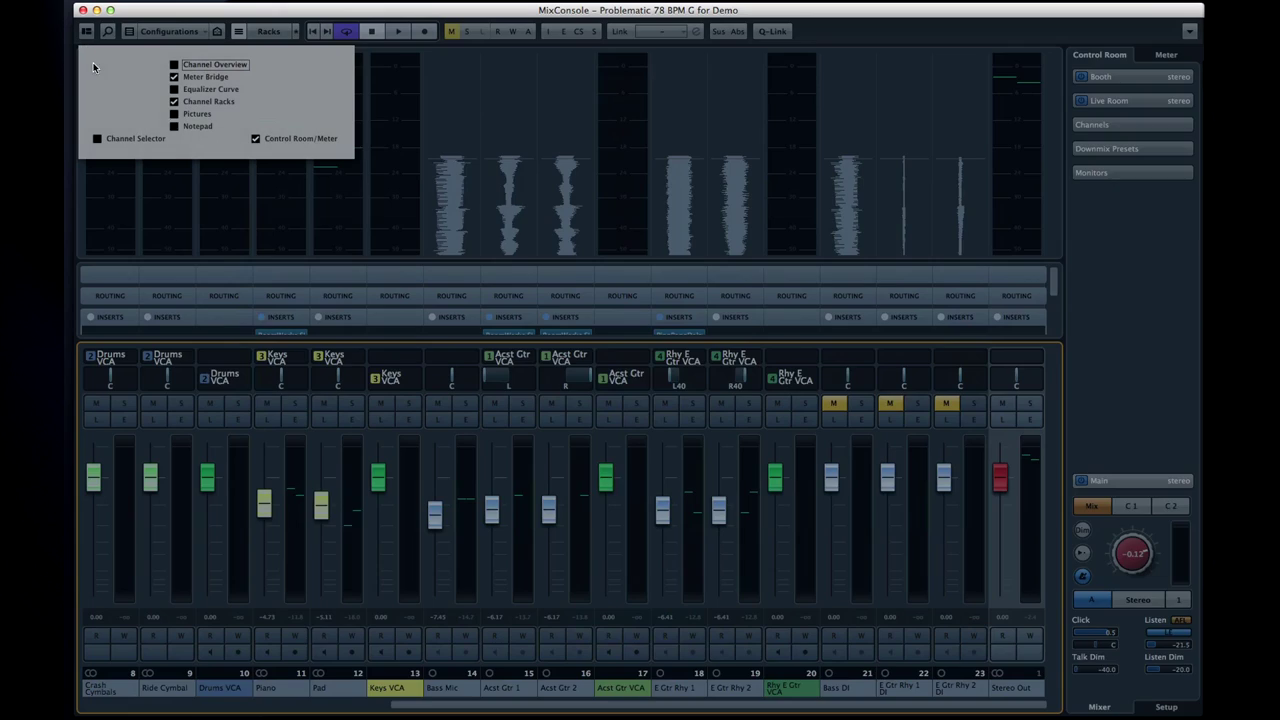
pyautogui.click(87, 32)
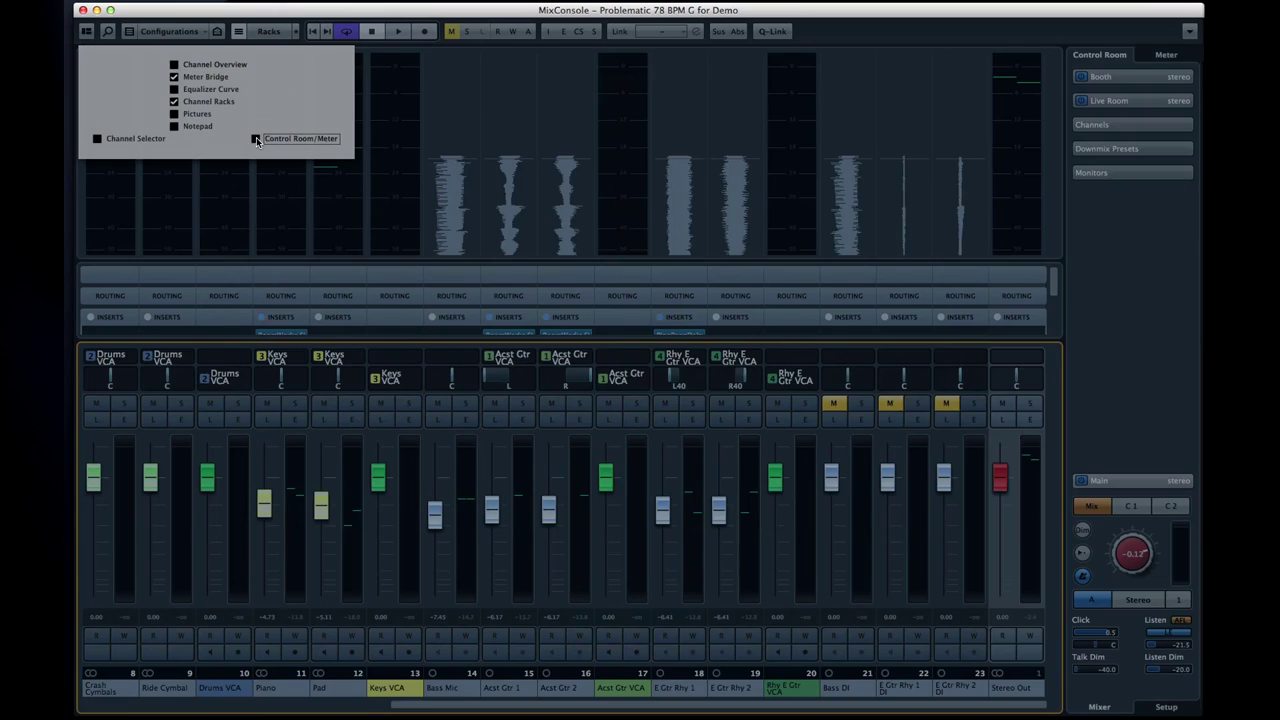
pyautogui.click(256, 139)
pyautogui.click(407, 122)
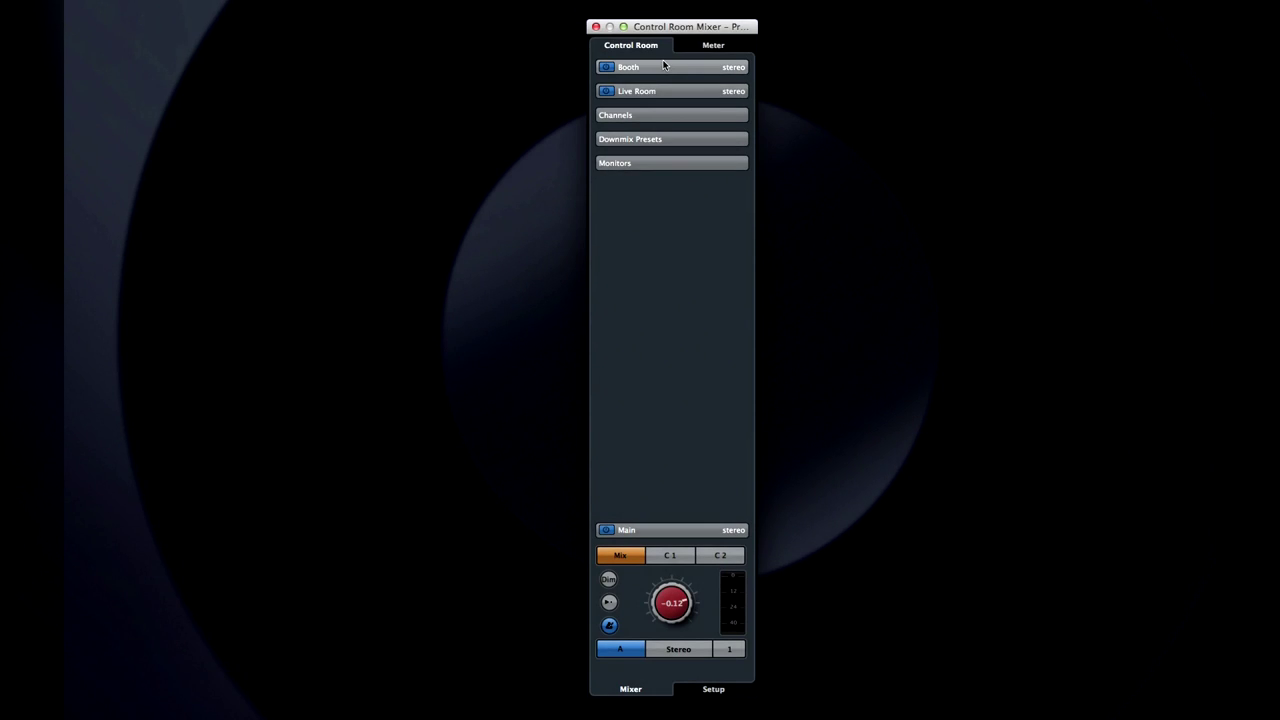
pyautogui.click(661, 67)
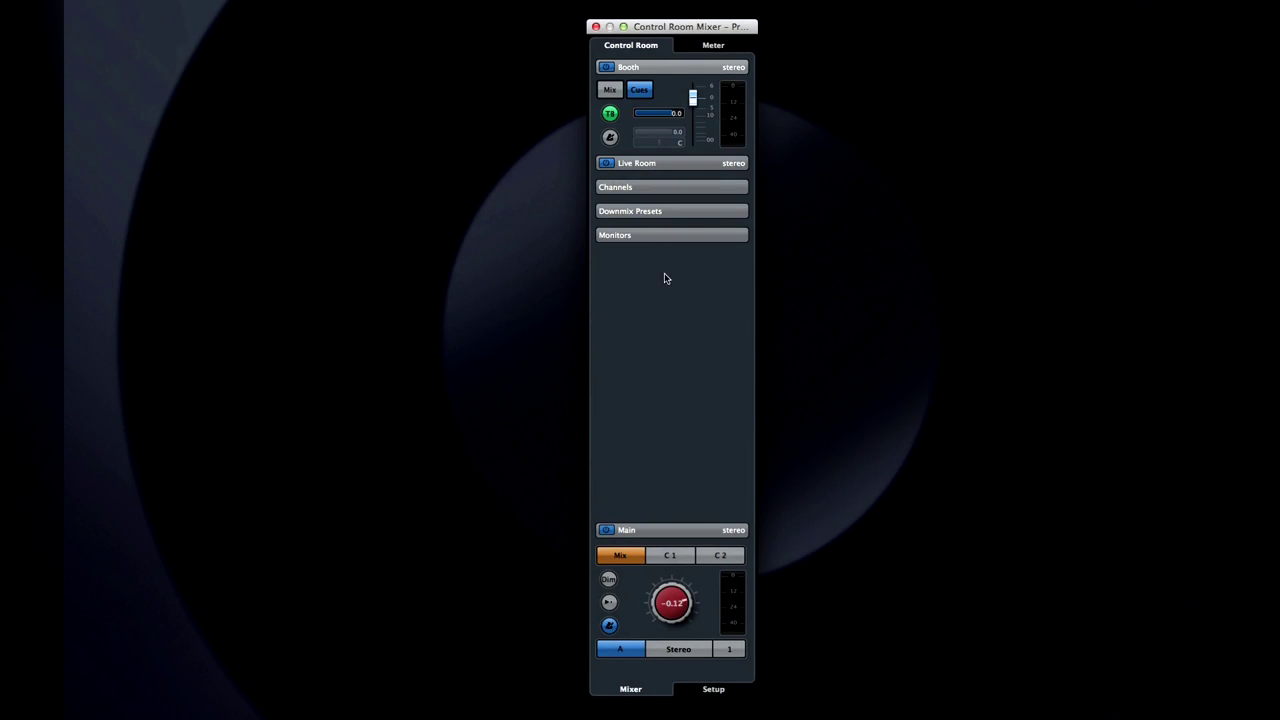
# Insert RoomWorks SE and DeEsser on the Booth cue, moving DeEsser ahead of RoomWorks SE.
pyautogui.click(710, 689)
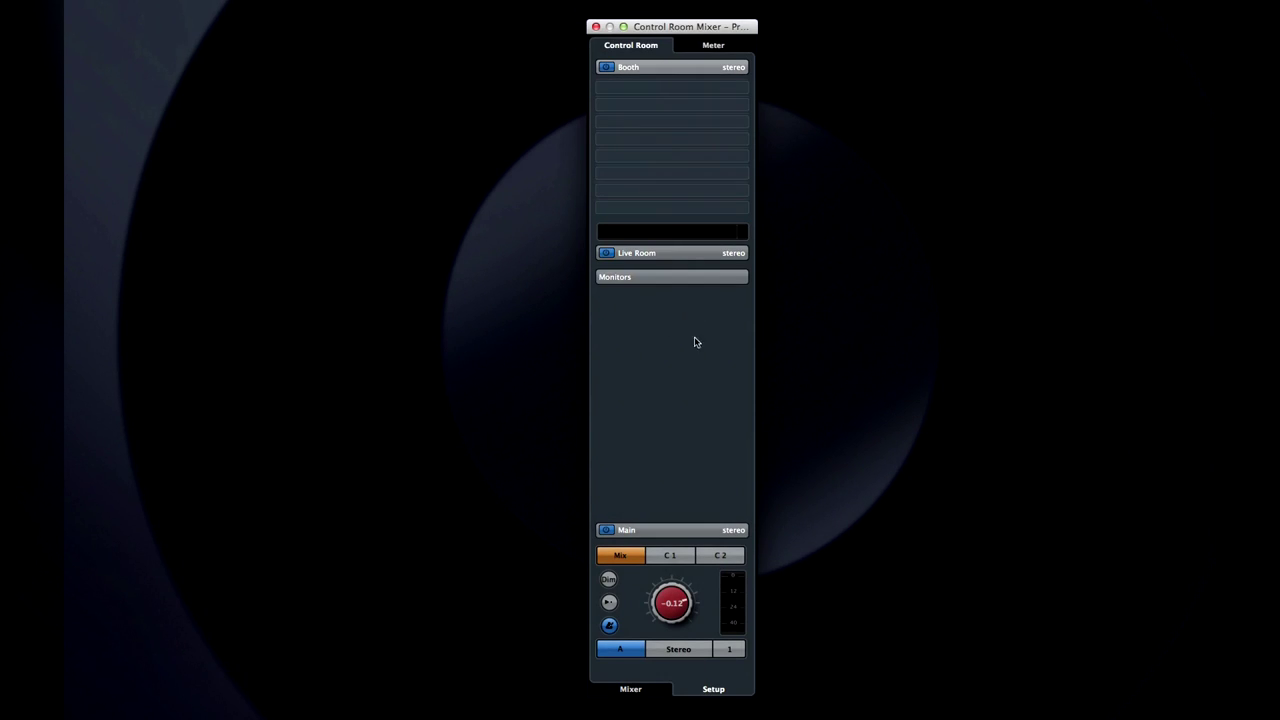
pyautogui.click(668, 90)
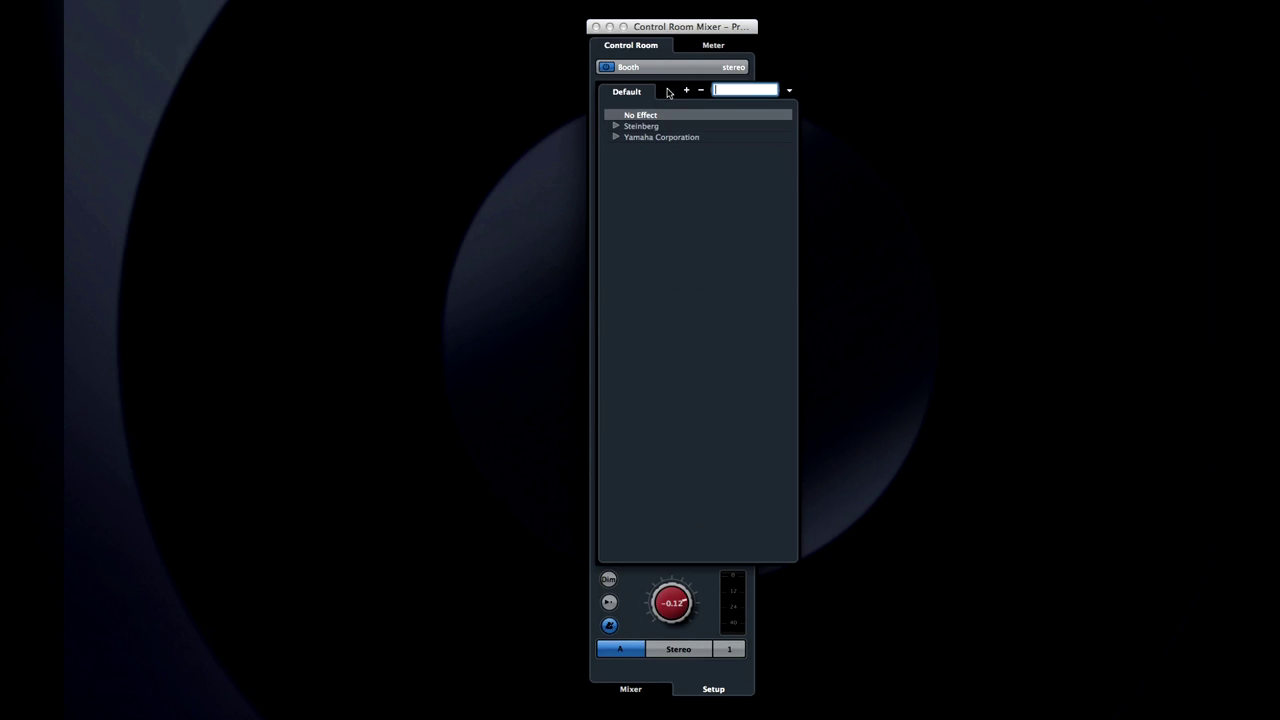
pyautogui.click(616, 126)
pyautogui.click(629, 247)
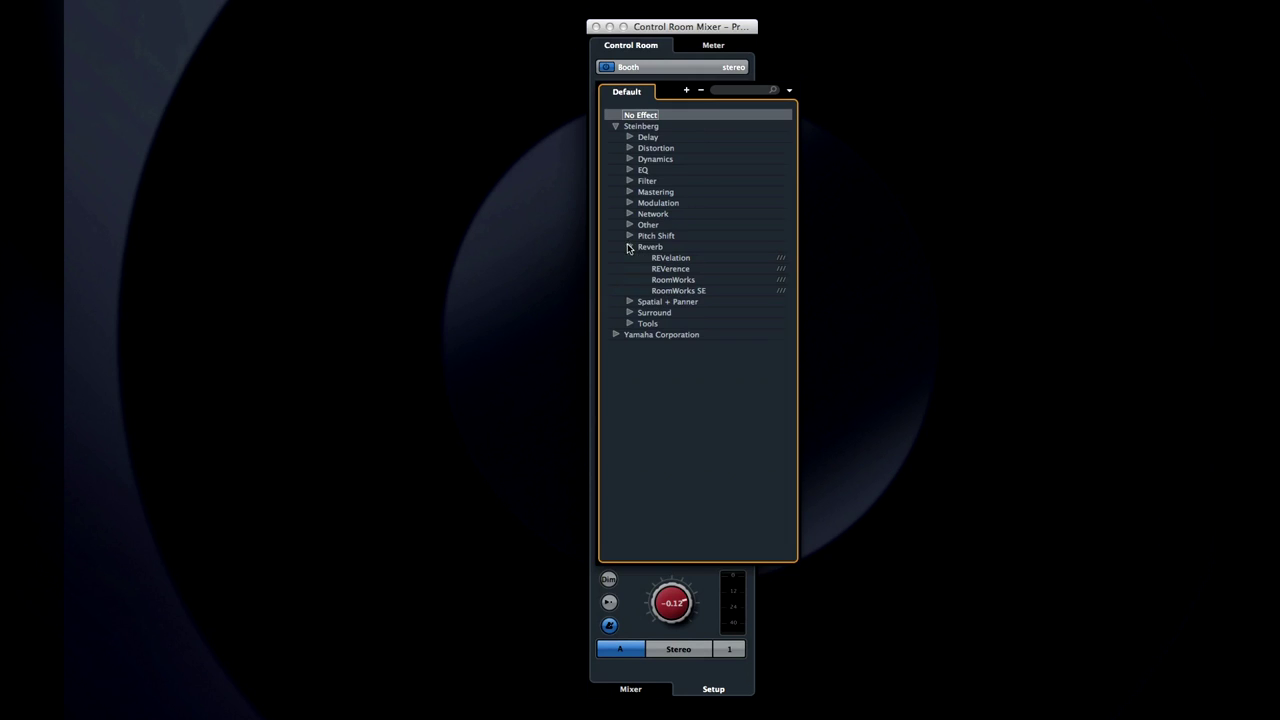
pyautogui.click(668, 291)
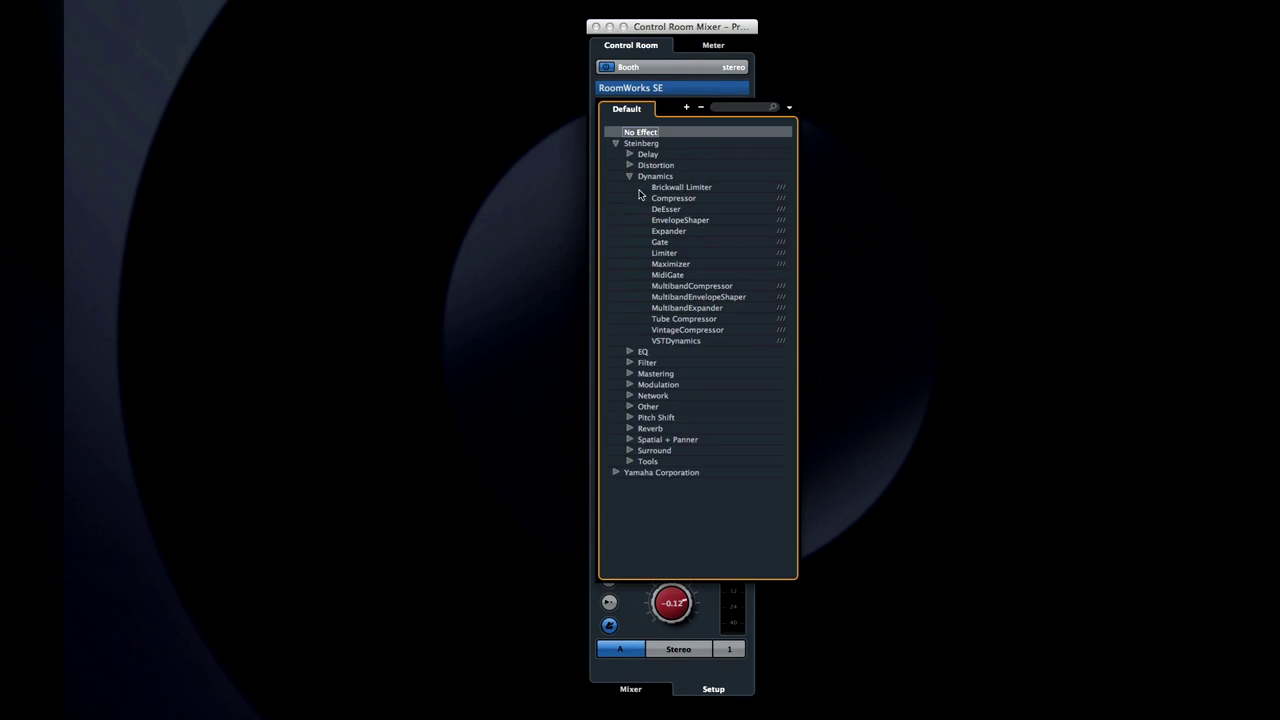
pyautogui.click(665, 208)
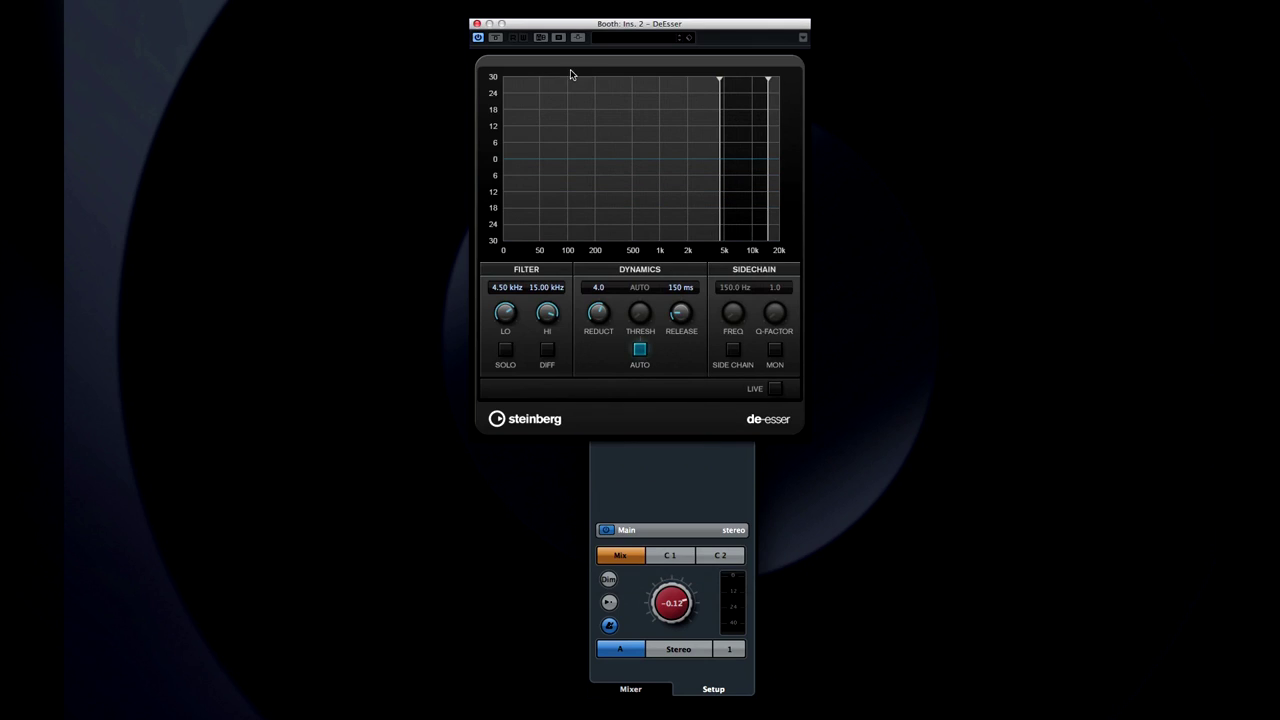
pyautogui.click(477, 24)
pyautogui.moveTo(671, 106); pyautogui.dragTo(674, 89)
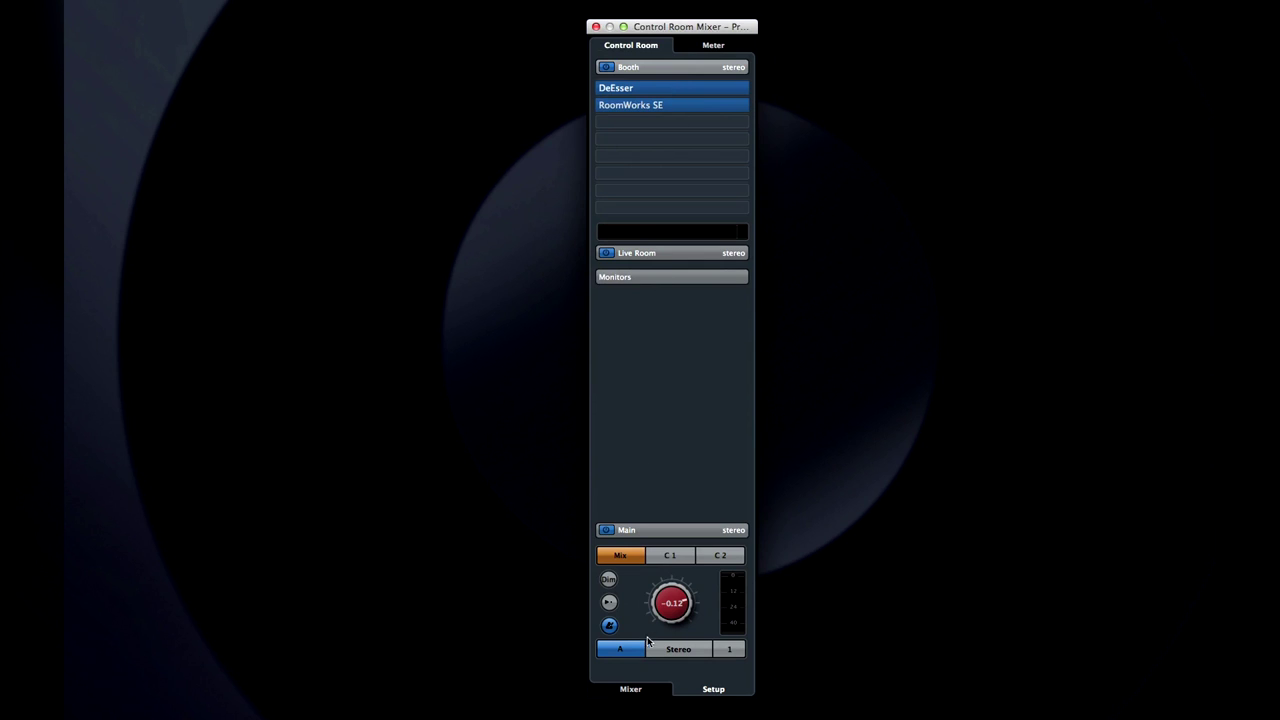
# Switch Booth and Live Room to their cue mixes, test talkback, then open VST Connections with F4.
pyautogui.click(645, 697)
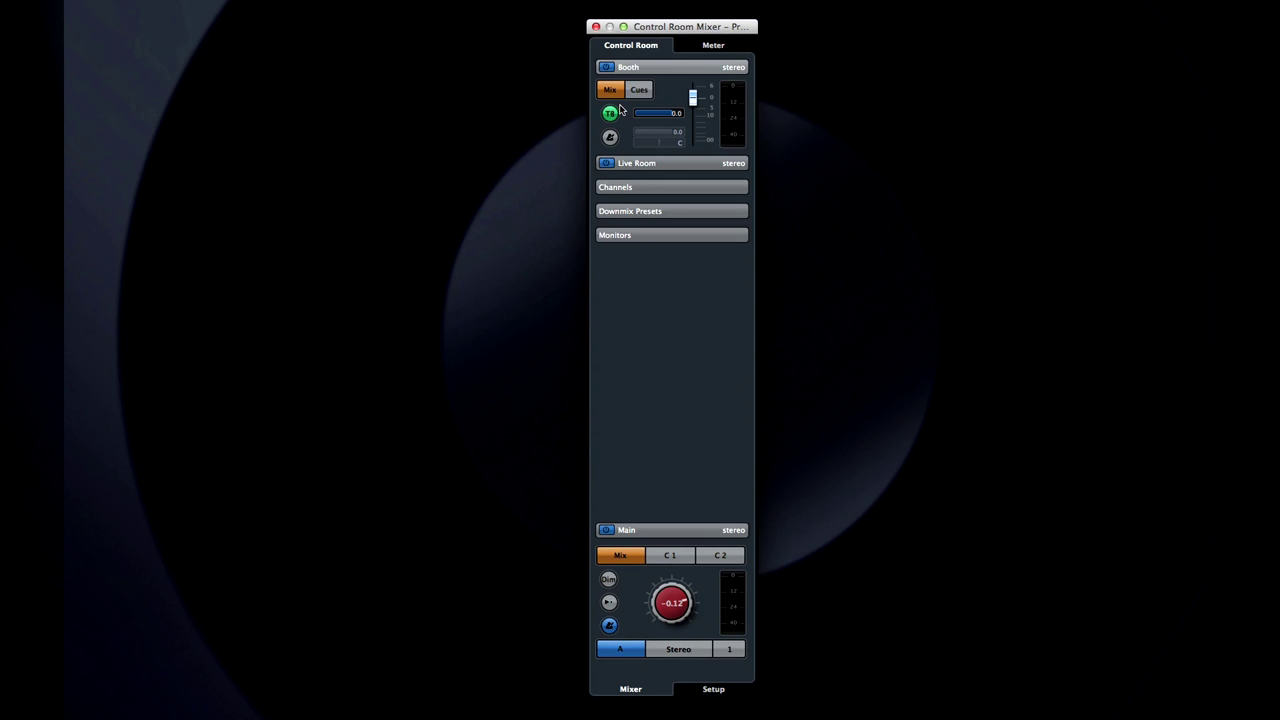
pyautogui.click(638, 93)
pyautogui.click(657, 163)
pyautogui.click(612, 115)
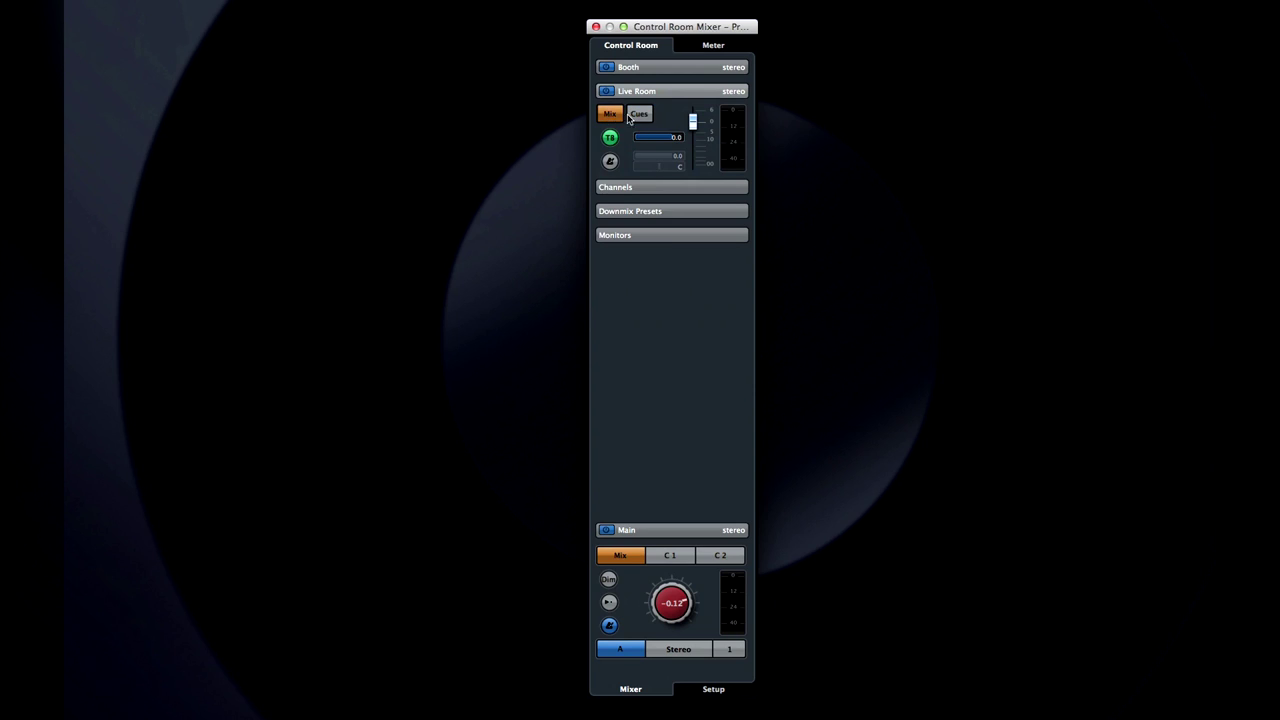
pyautogui.click(638, 114)
pyautogui.click(612, 141)
pyautogui.press('F4')
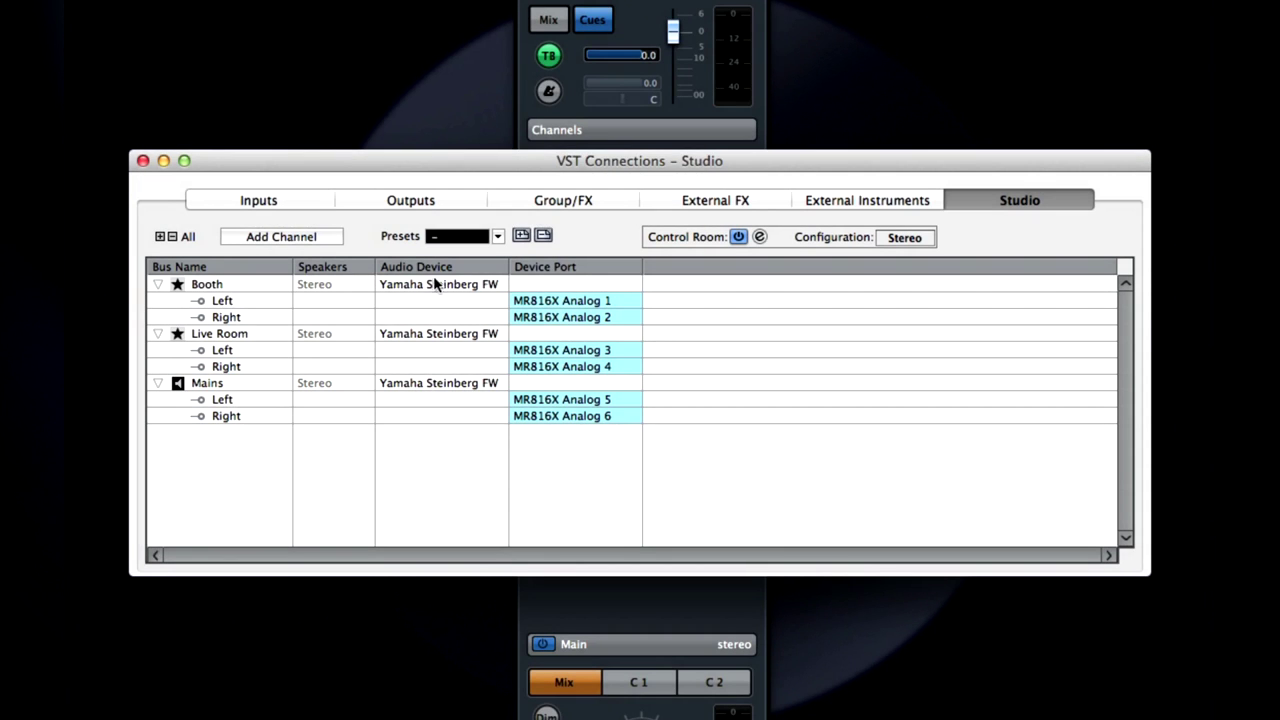
# Add a Talkback channel in the Studio connections and set its Device Port to Talkback.
pyautogui.click(318, 238)
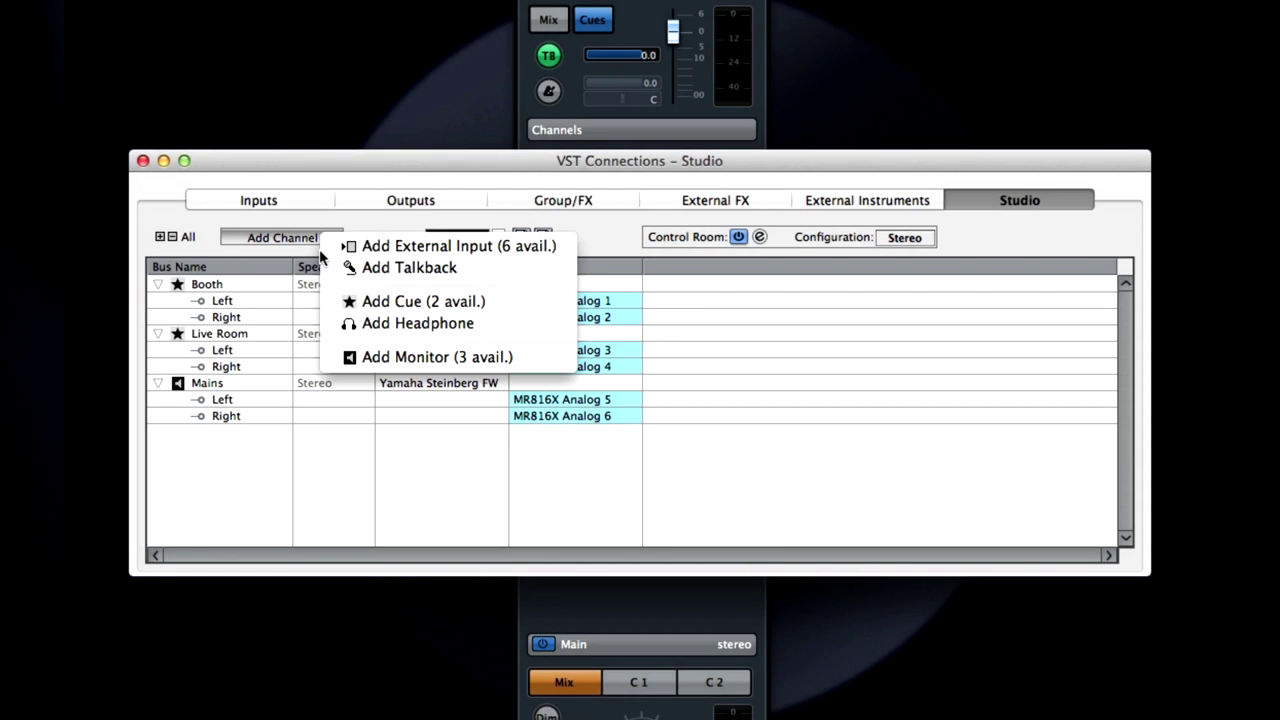
pyautogui.click(500, 271)
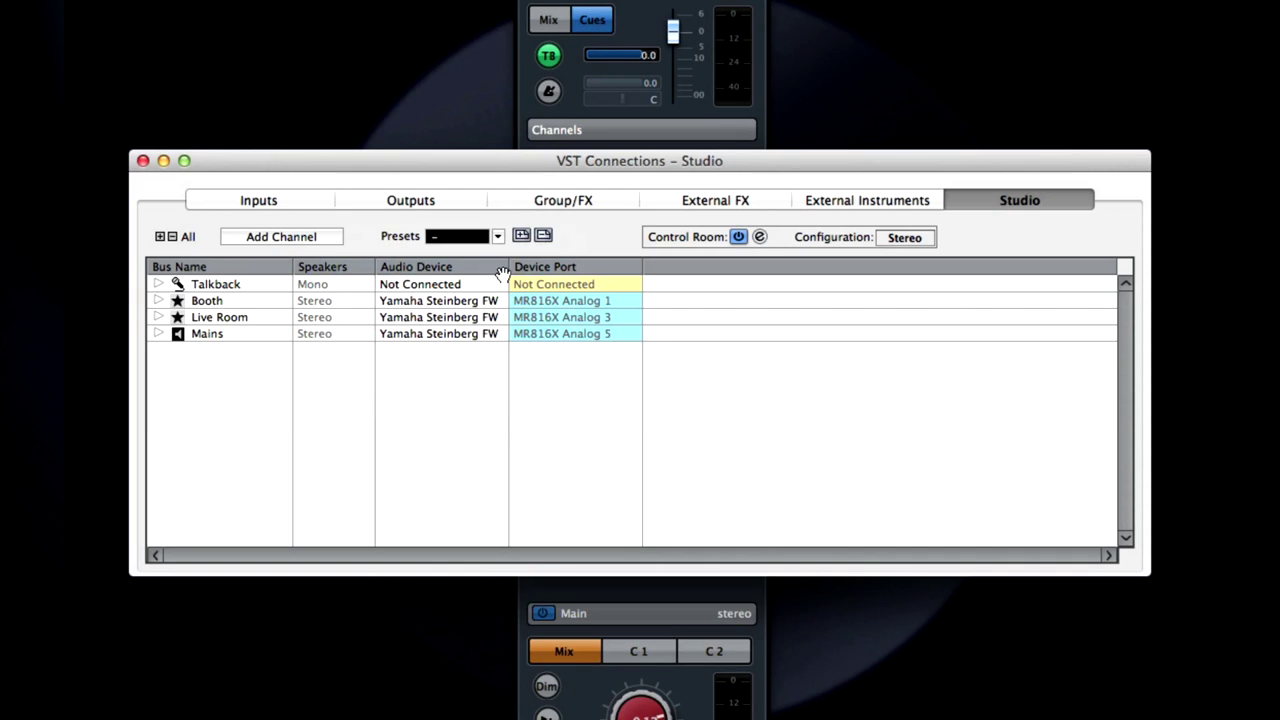
pyautogui.click(564, 284)
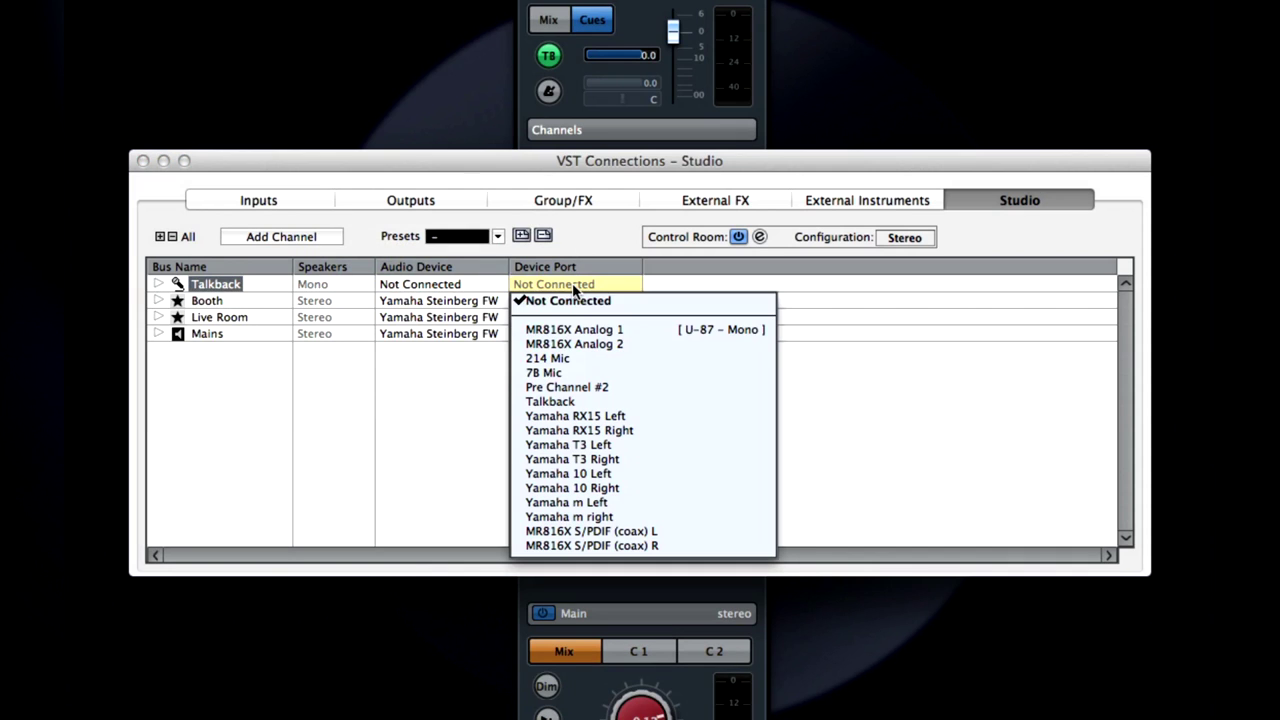
pyautogui.click(639, 401)
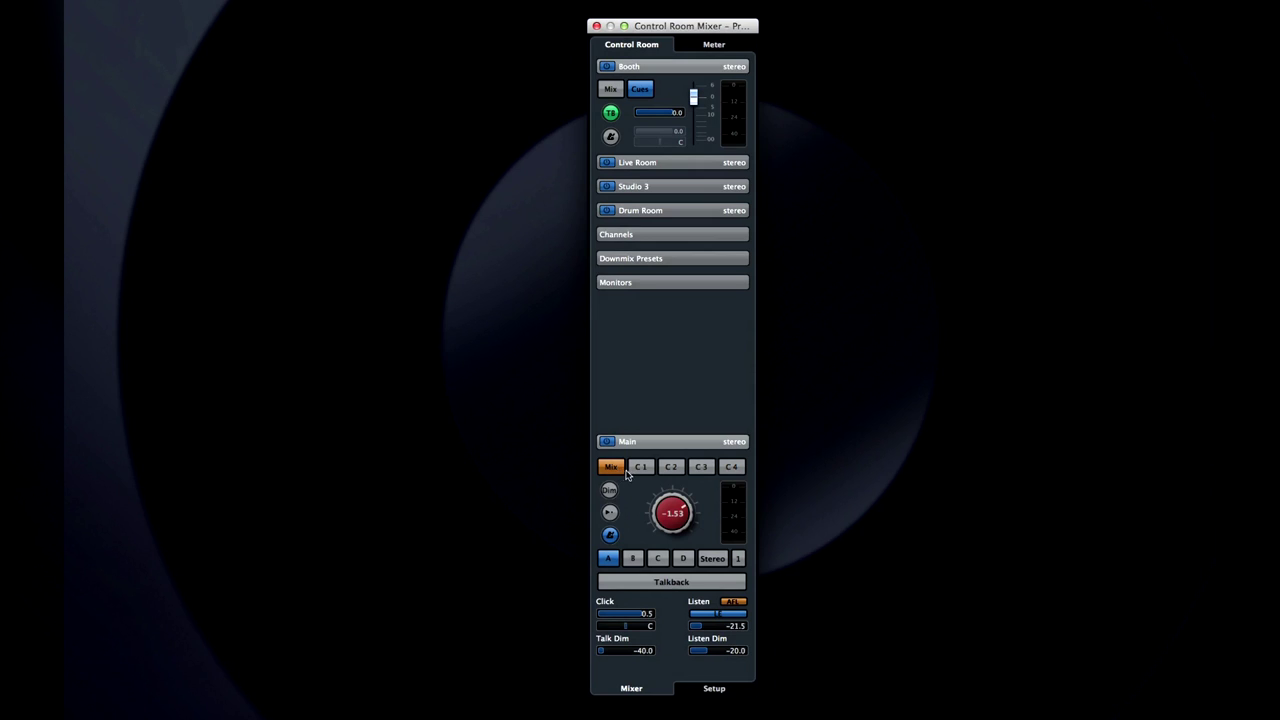
# Audition cues 1 through 4 in the Main control room section.
pyautogui.click(639, 470)
pyautogui.click(671, 472)
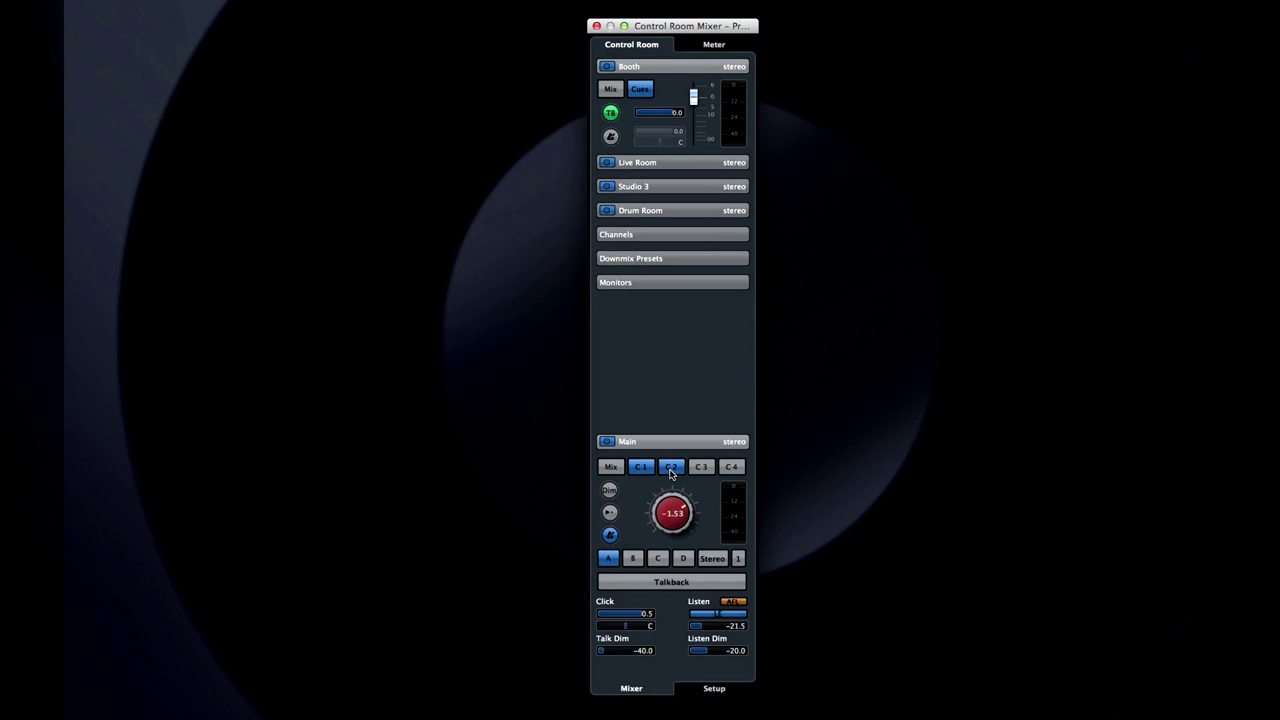
pyautogui.click(704, 470)
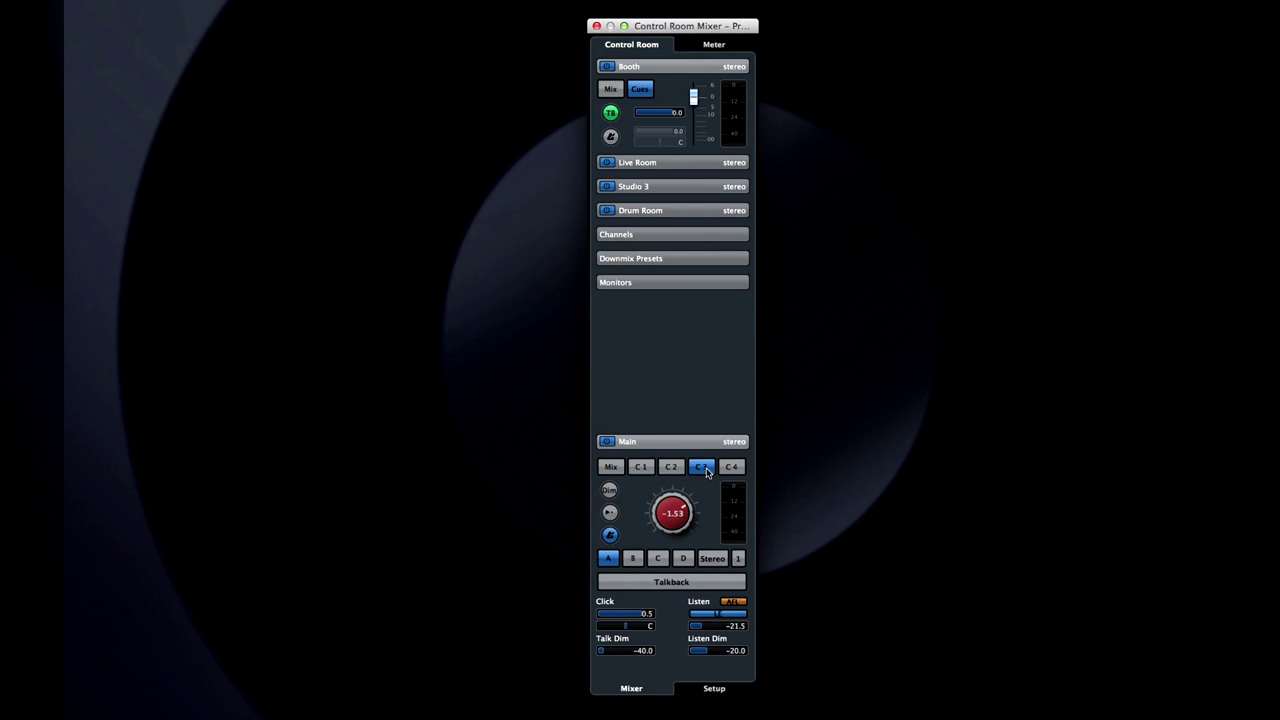
pyautogui.click(680, 188)
pyautogui.click(741, 466)
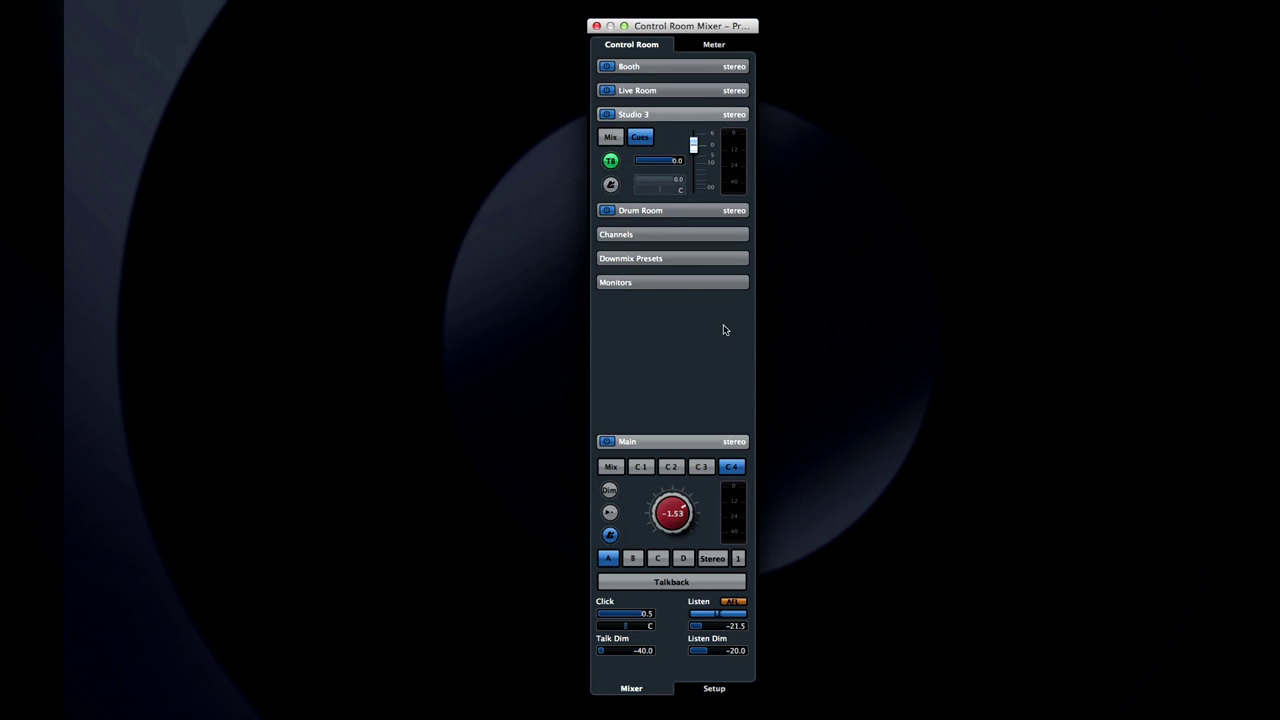
pyautogui.click(694, 211)
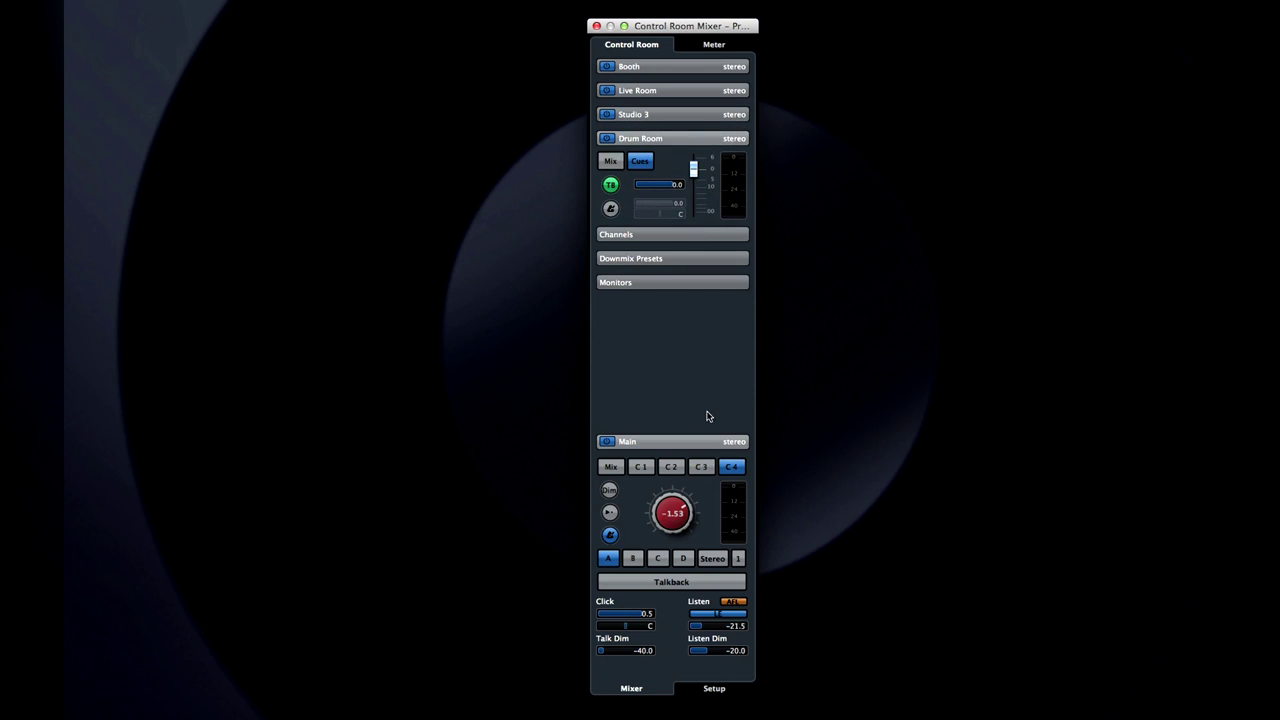
# Set Talk Dim to -31.3, test talkback on and off, and raise the control room level to -0.53 dB.
pyautogui.click(611, 493)
pyautogui.moveTo(606, 654); pyautogui.dragTo(610, 655)
pyautogui.click(609, 491)
pyautogui.click(683, 584)
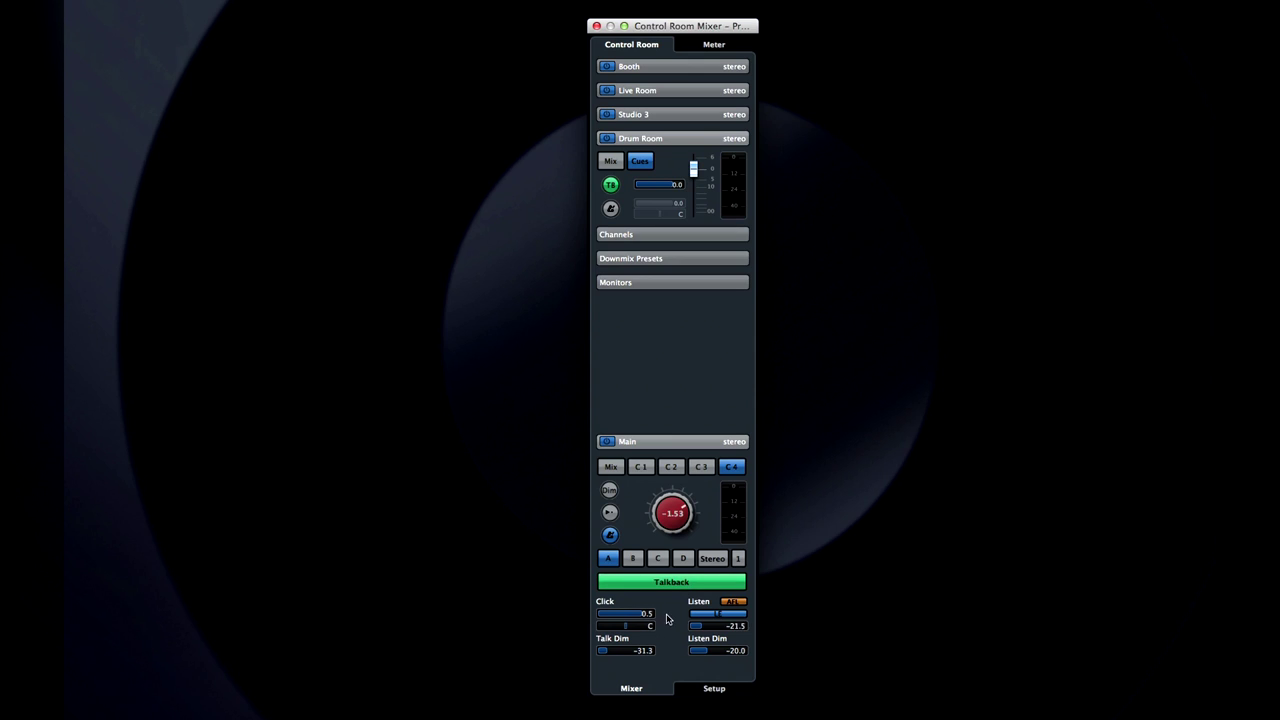
pyautogui.click(674, 586)
pyautogui.click(681, 589)
pyautogui.click(676, 588)
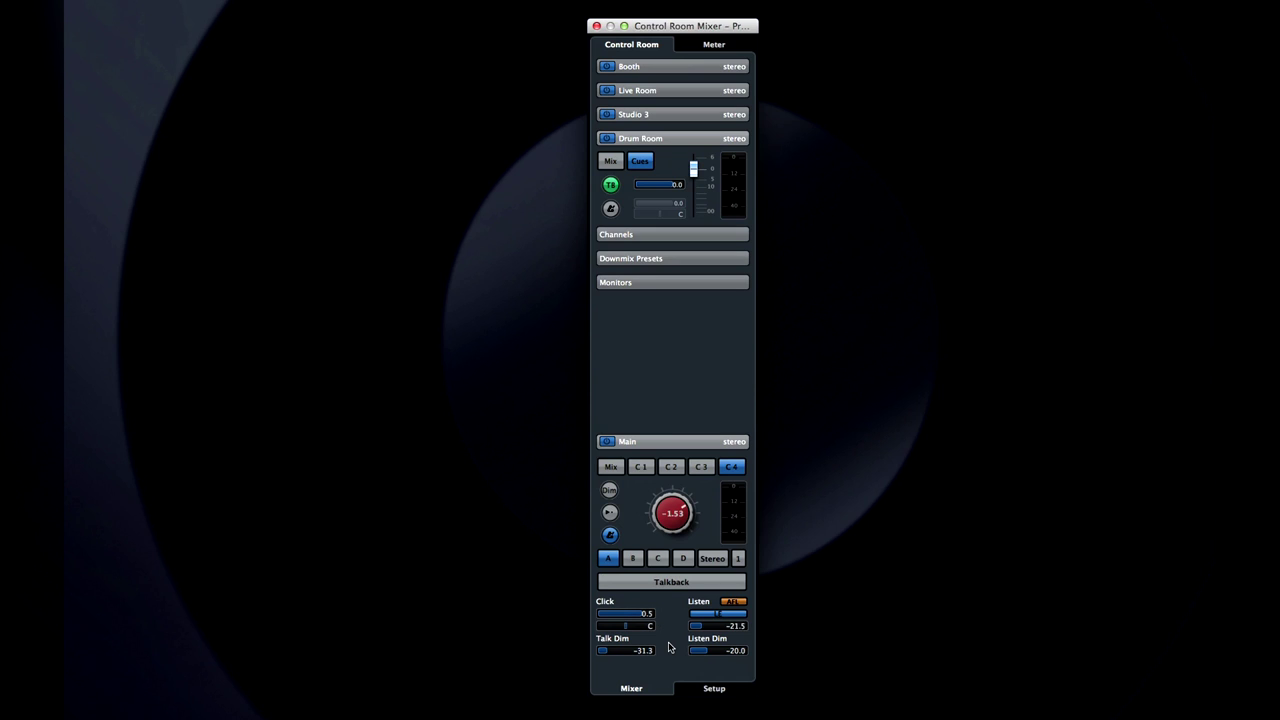
pyautogui.moveTo(671, 522); pyautogui.dragTo(668, 510)
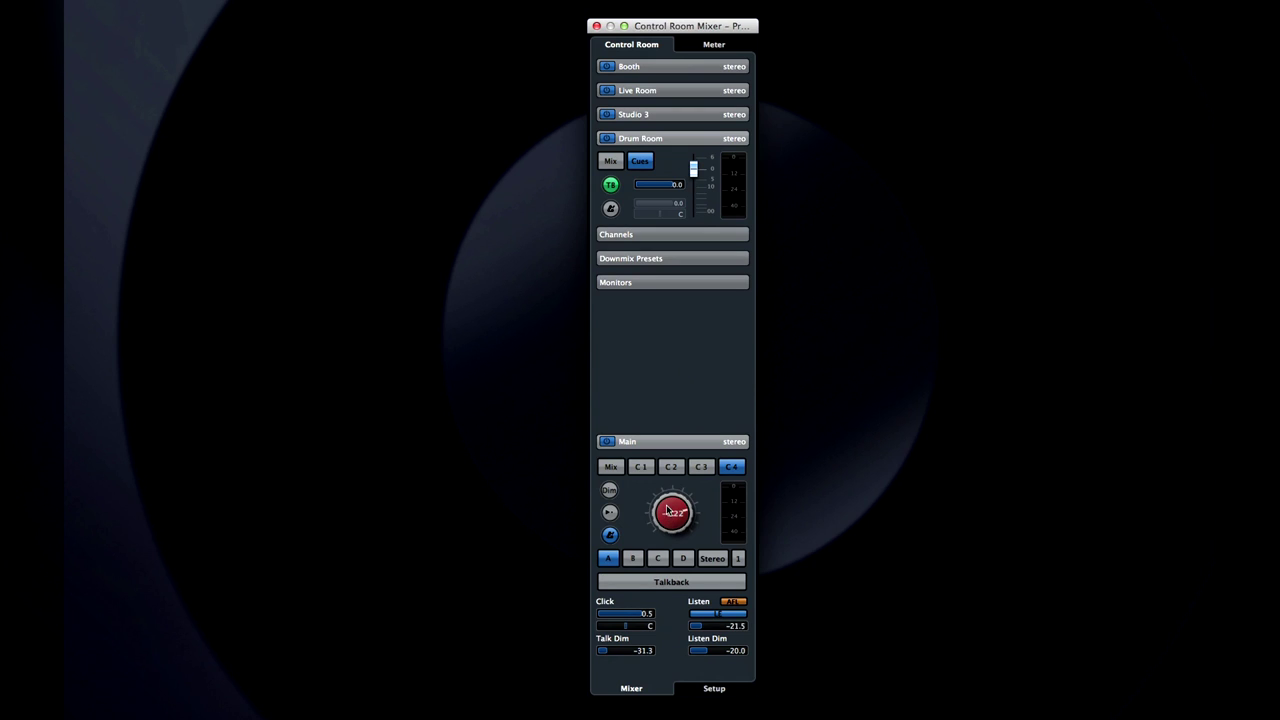
pyautogui.click(657, 284)
pyautogui.click(688, 252)
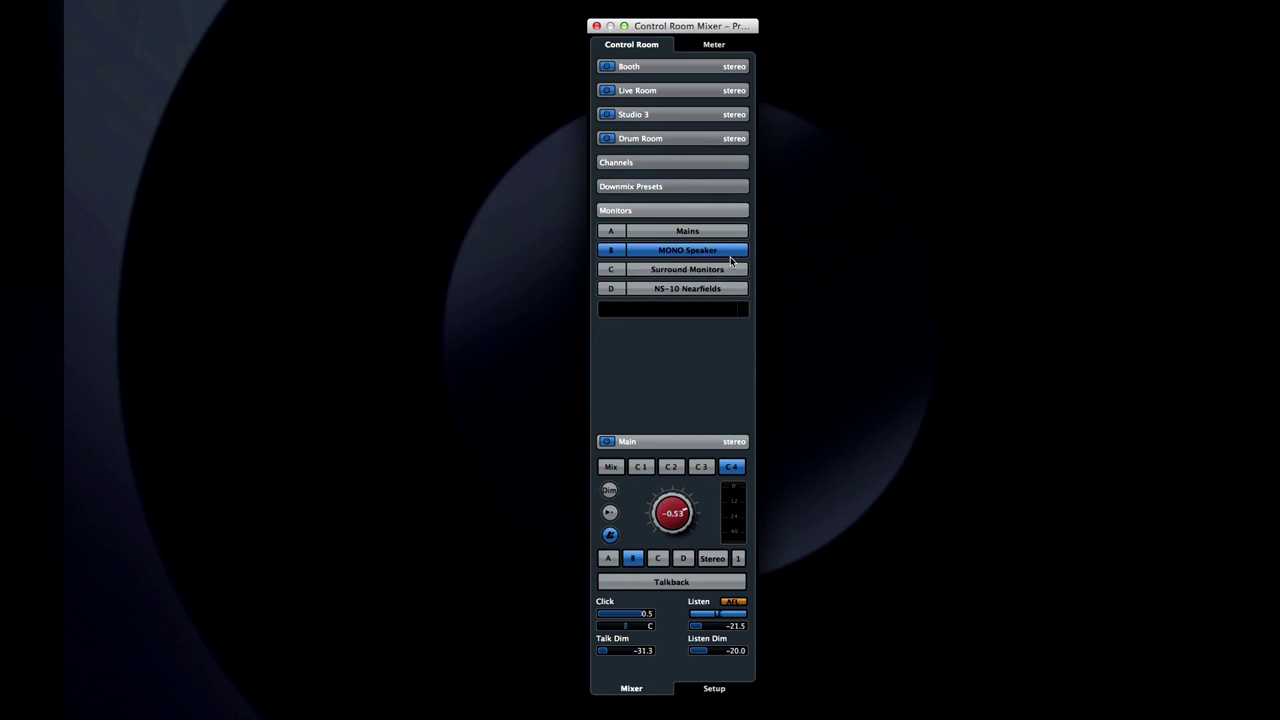
pyautogui.click(732, 270)
pyautogui.click(729, 290)
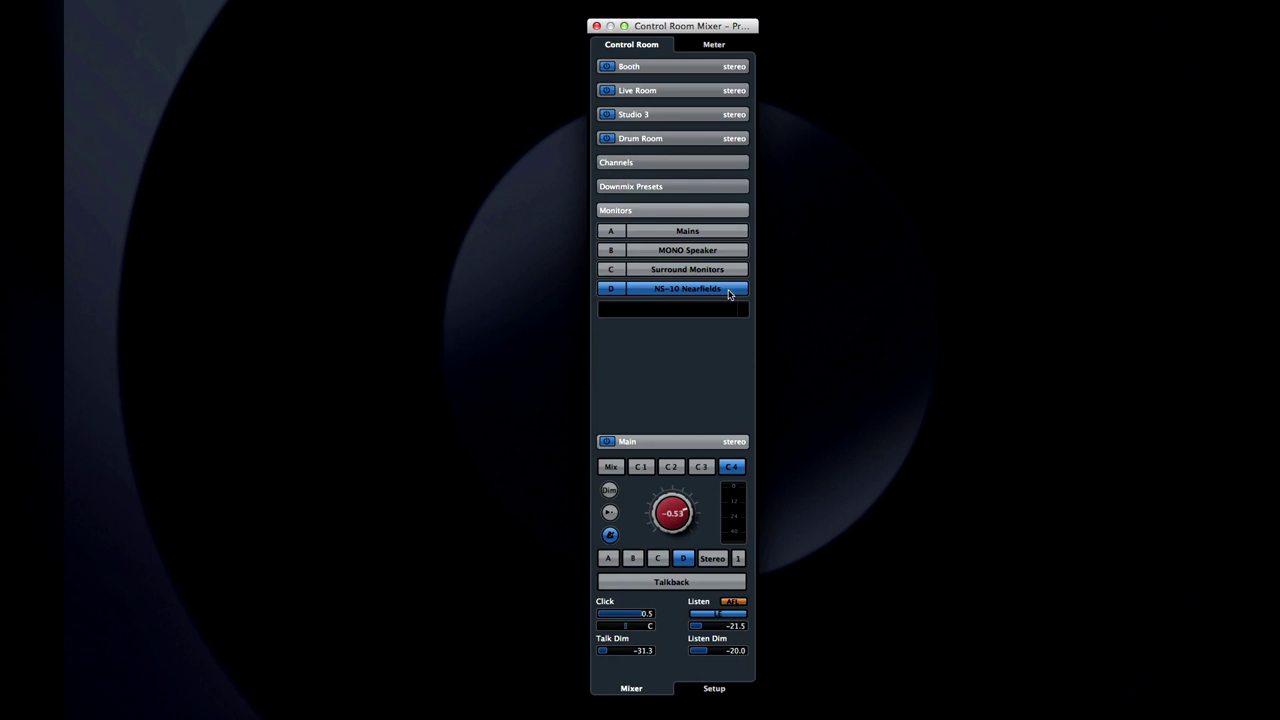
pyautogui.click(723, 247)
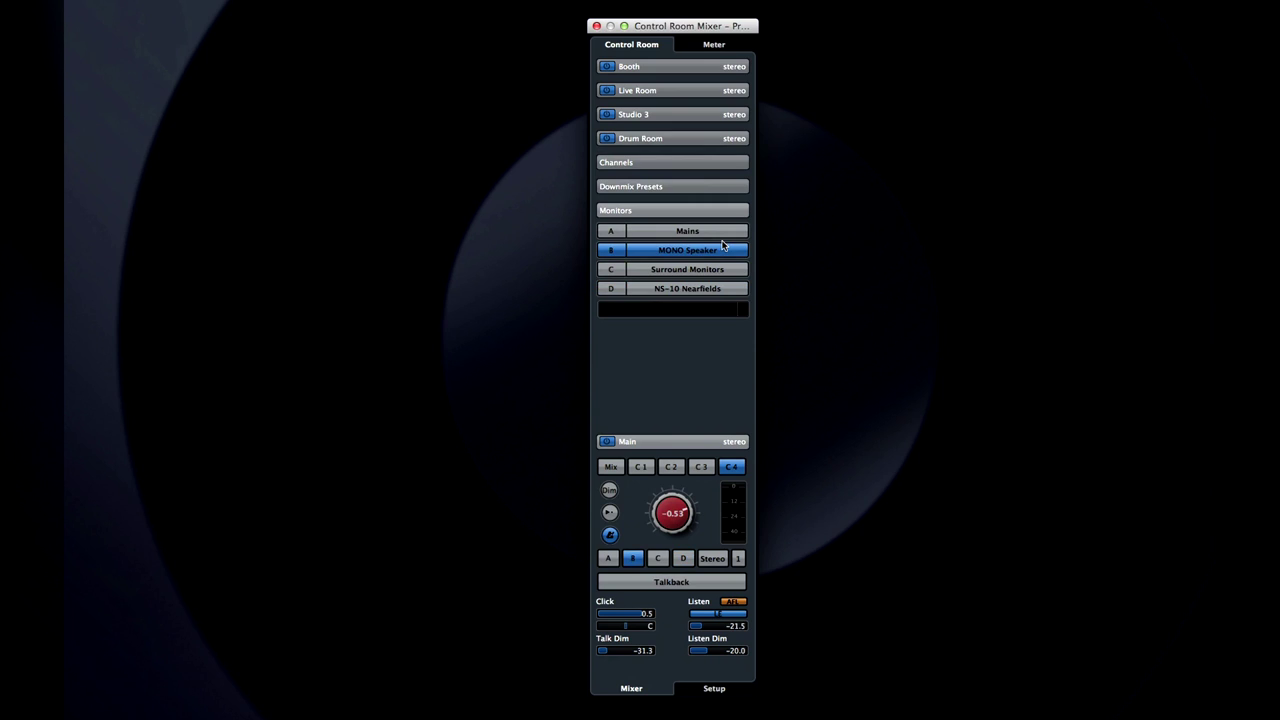
pyautogui.click(723, 236)
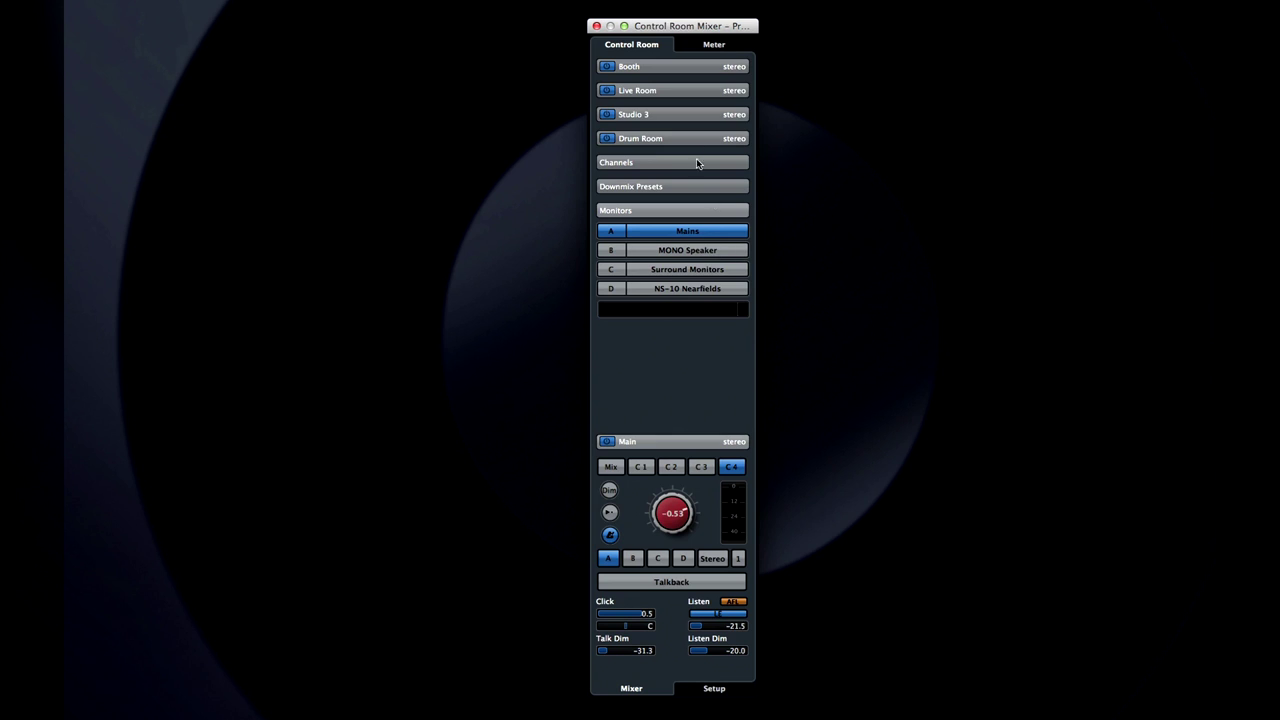
pyautogui.click(678, 68)
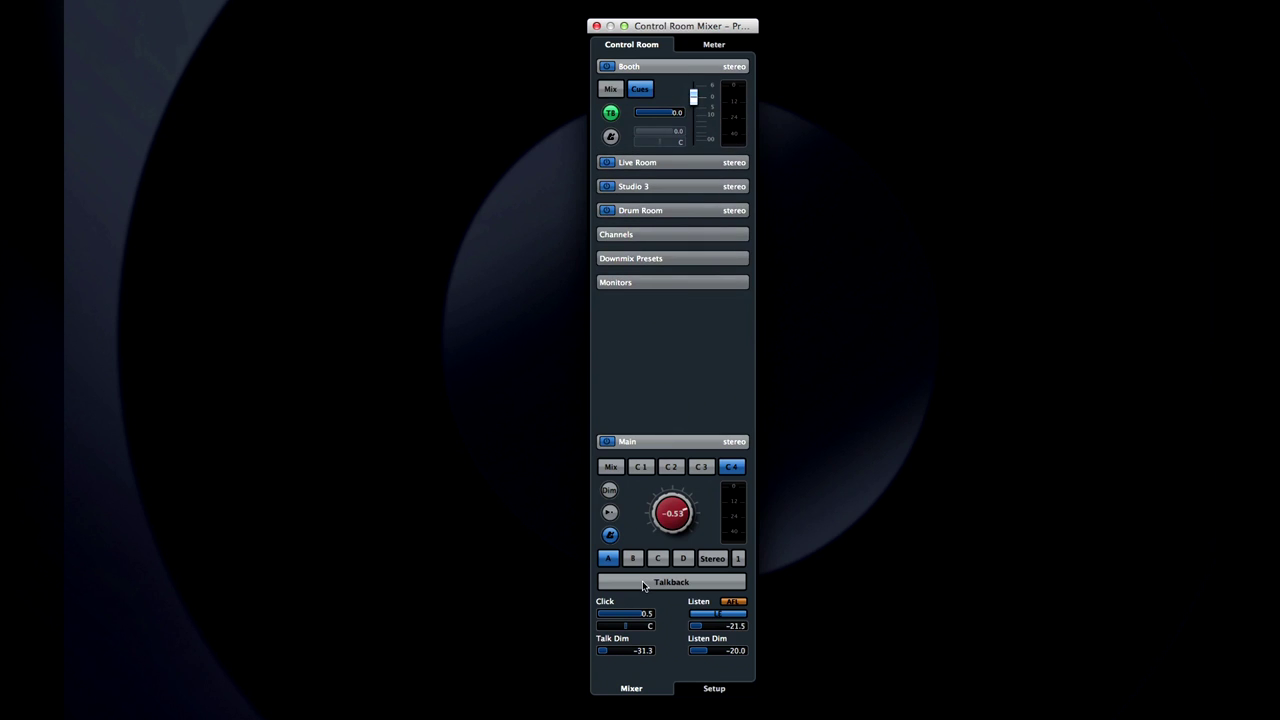
pyautogui.press('F4')
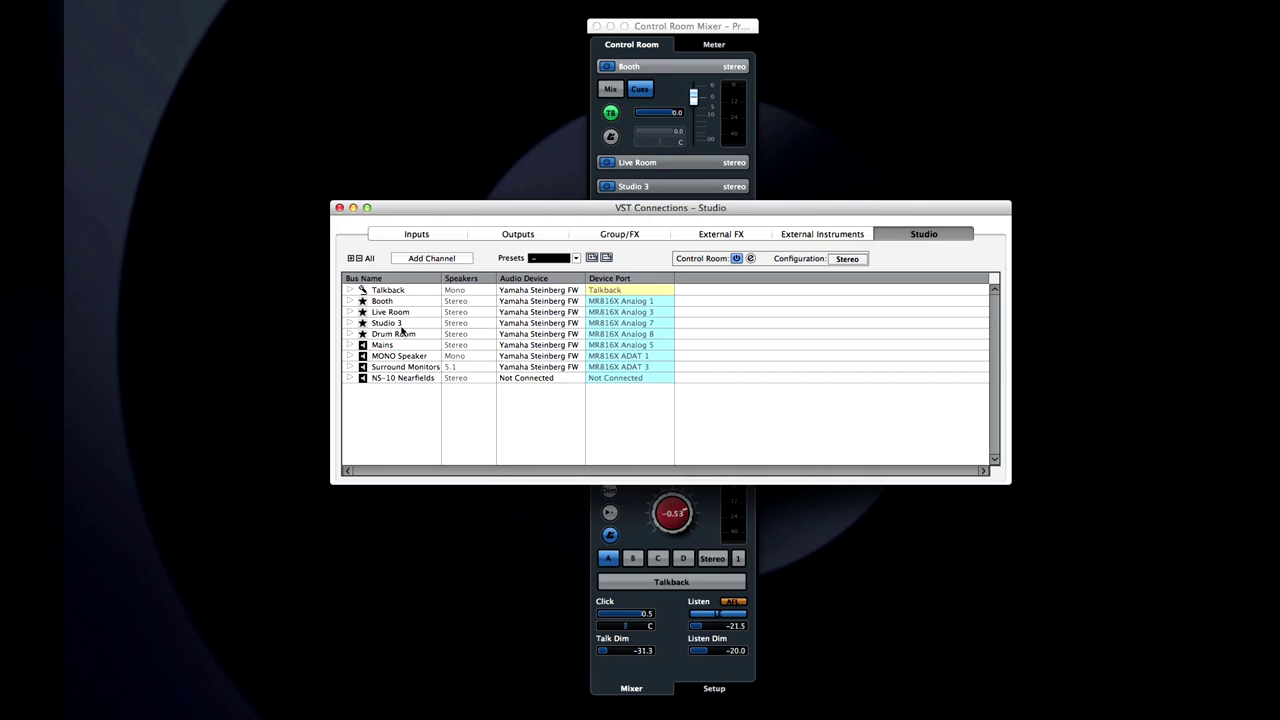
# Close VST Connections, test the mono fold-down, leave the output on stereo and expand Channels settings.
pyautogui.click(339, 208)
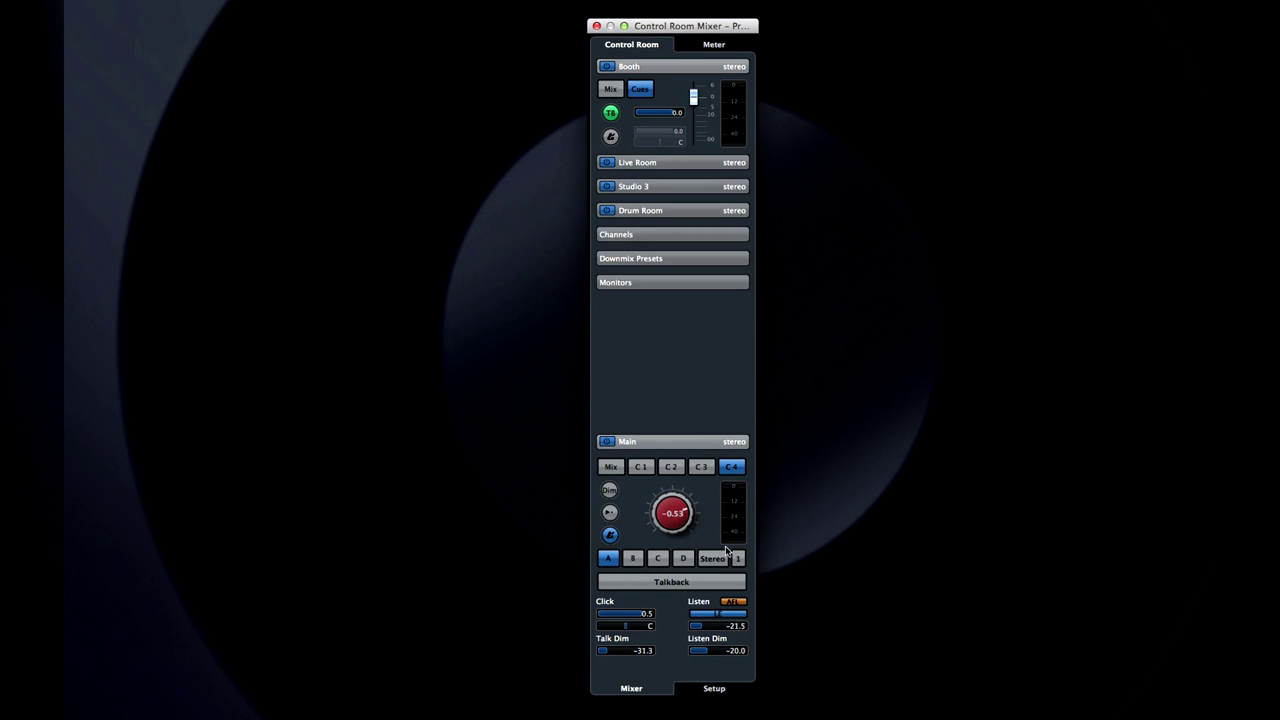
pyautogui.click(714, 558)
pyautogui.click(714, 560)
pyautogui.click(721, 564)
pyautogui.click(721, 564)
pyautogui.click(678, 234)
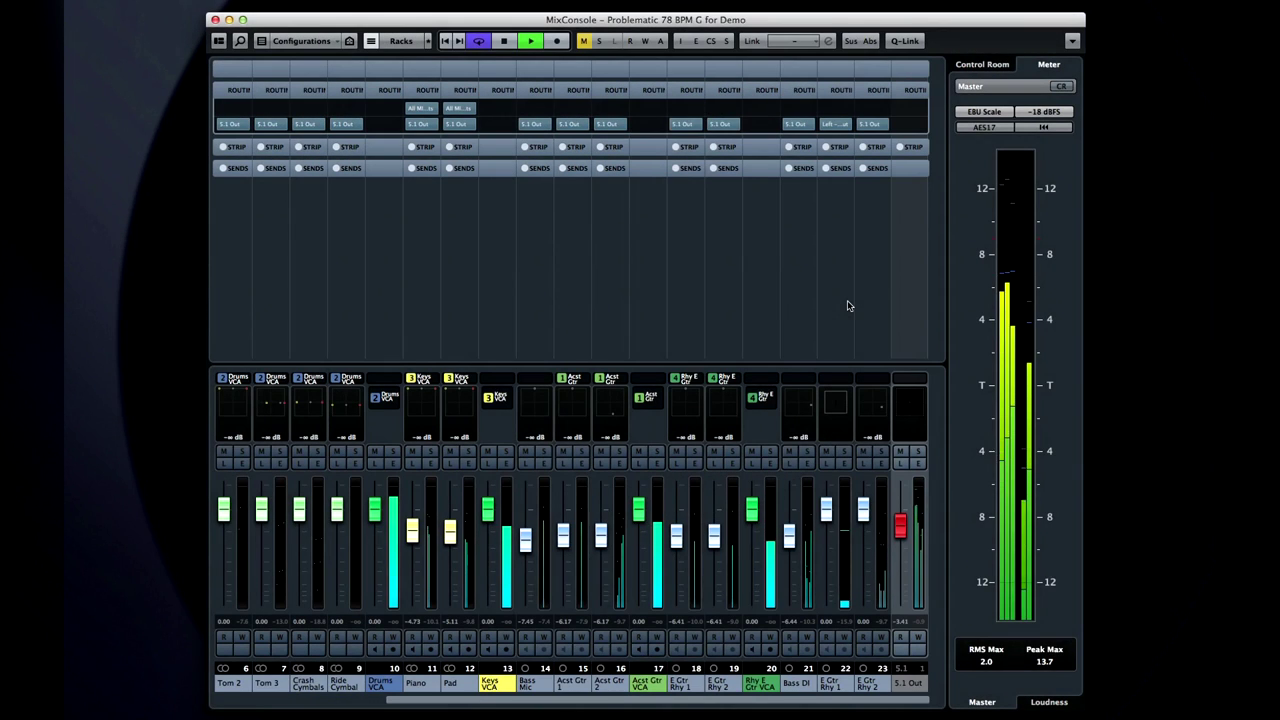
# Show the Cues rack on every MixConsole channel.
pyautogui.click(219, 40)
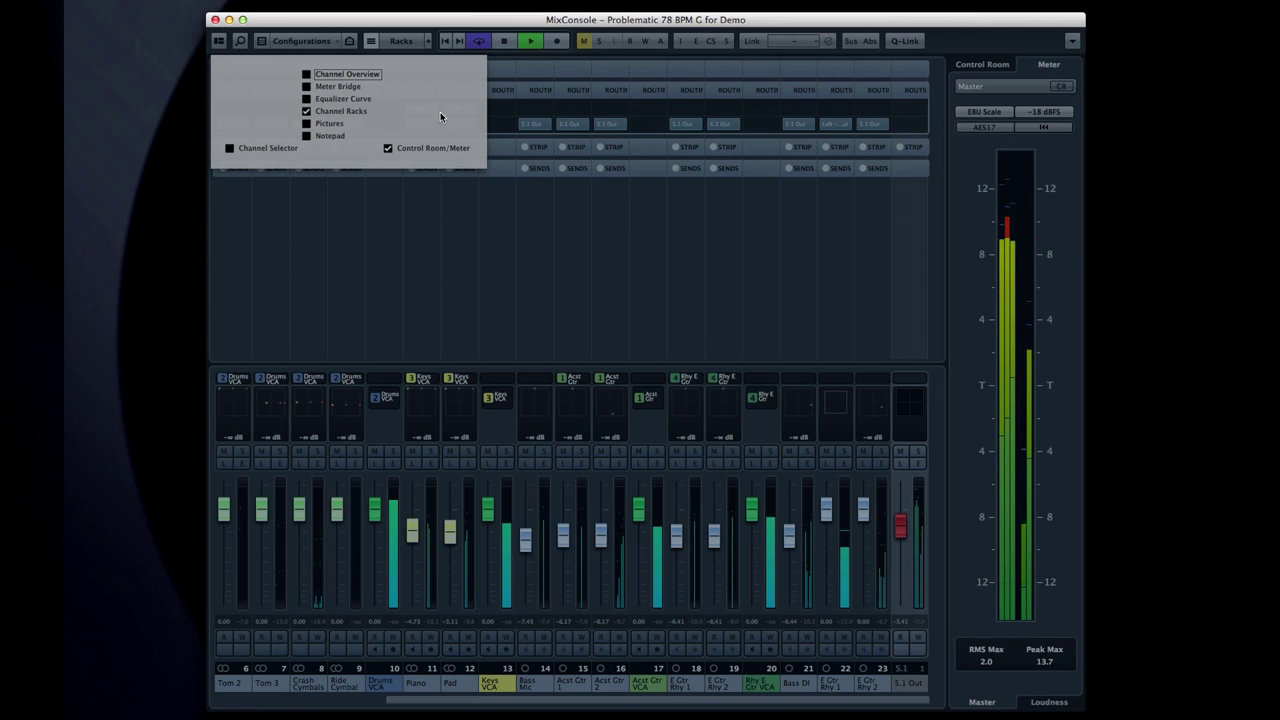
pyautogui.click(402, 41)
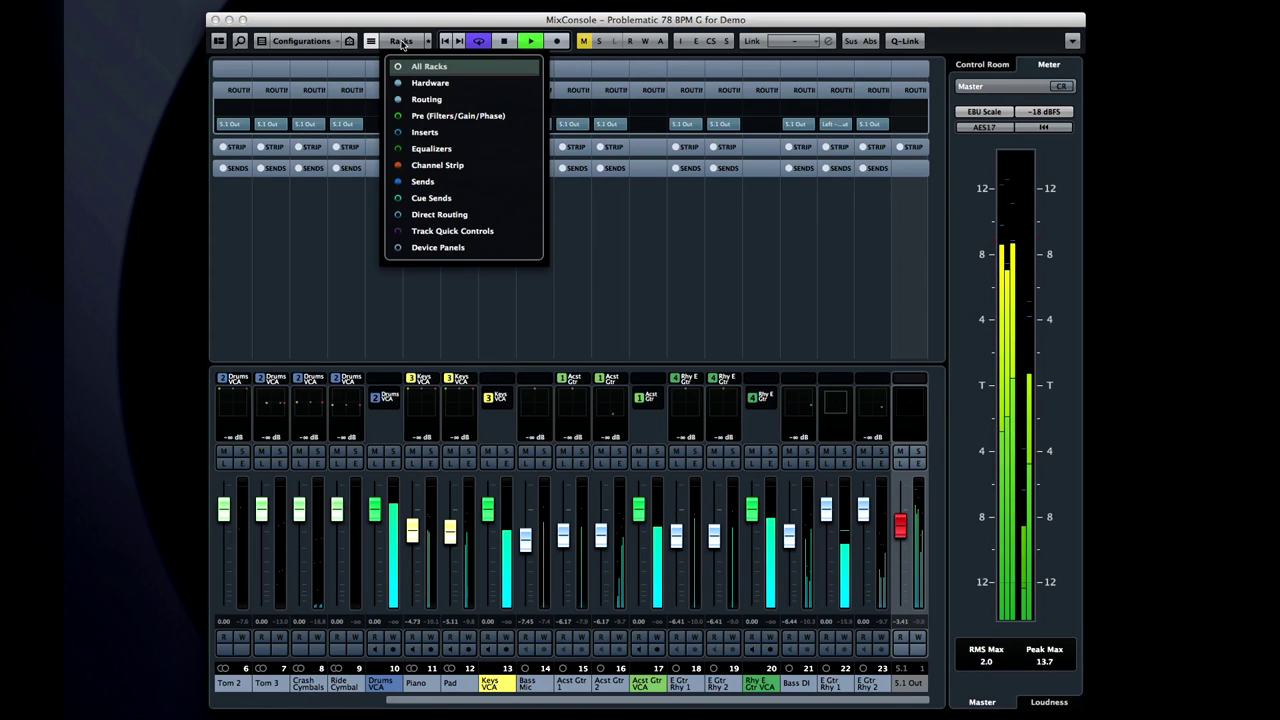
pyautogui.click(412, 198)
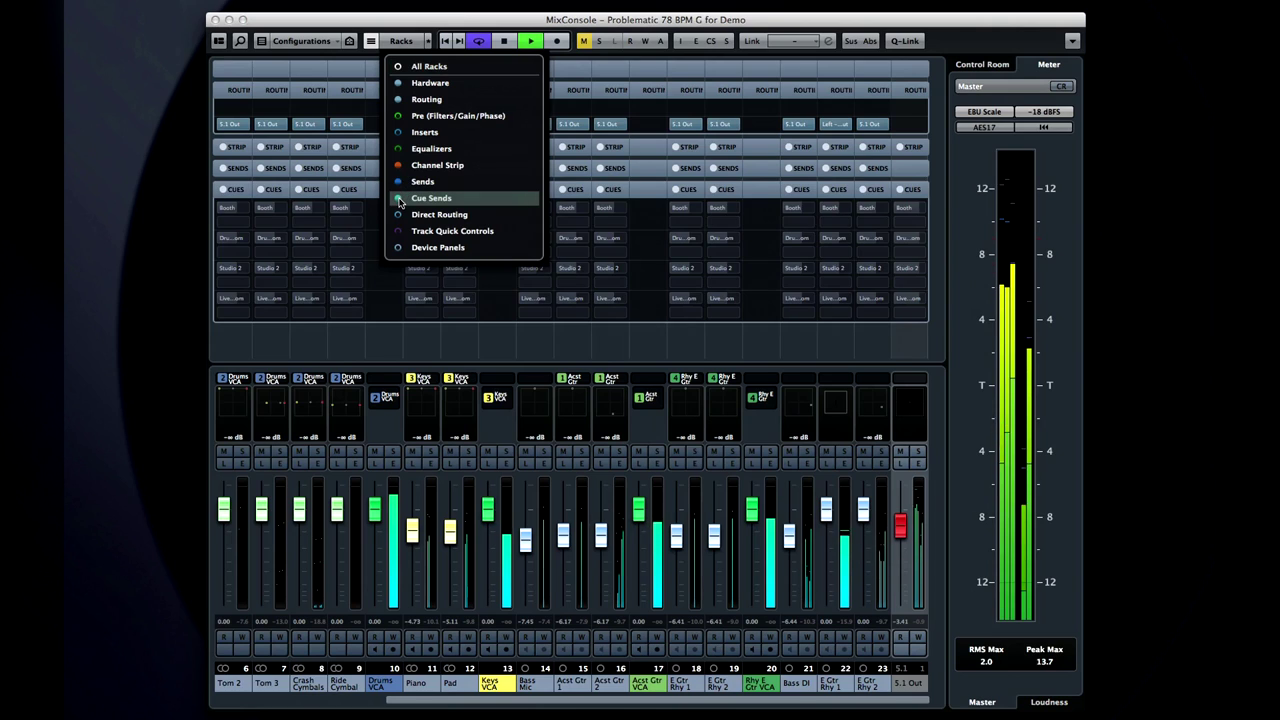
pyautogui.click(635, 228)
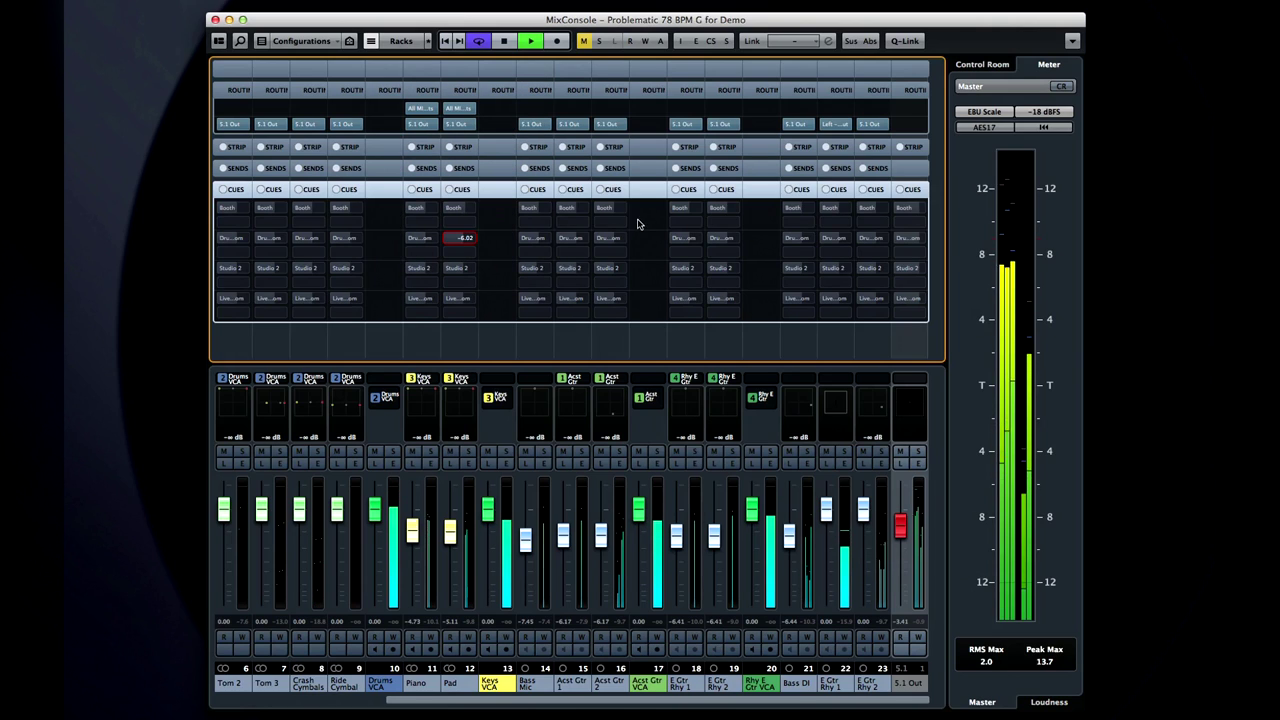
# Enable Acst Gtr 2's Booth, Drum Room, Studio 2 and Live Room sends, plus both E Gtr Rhy Booth sends.
pyautogui.click(594, 208)
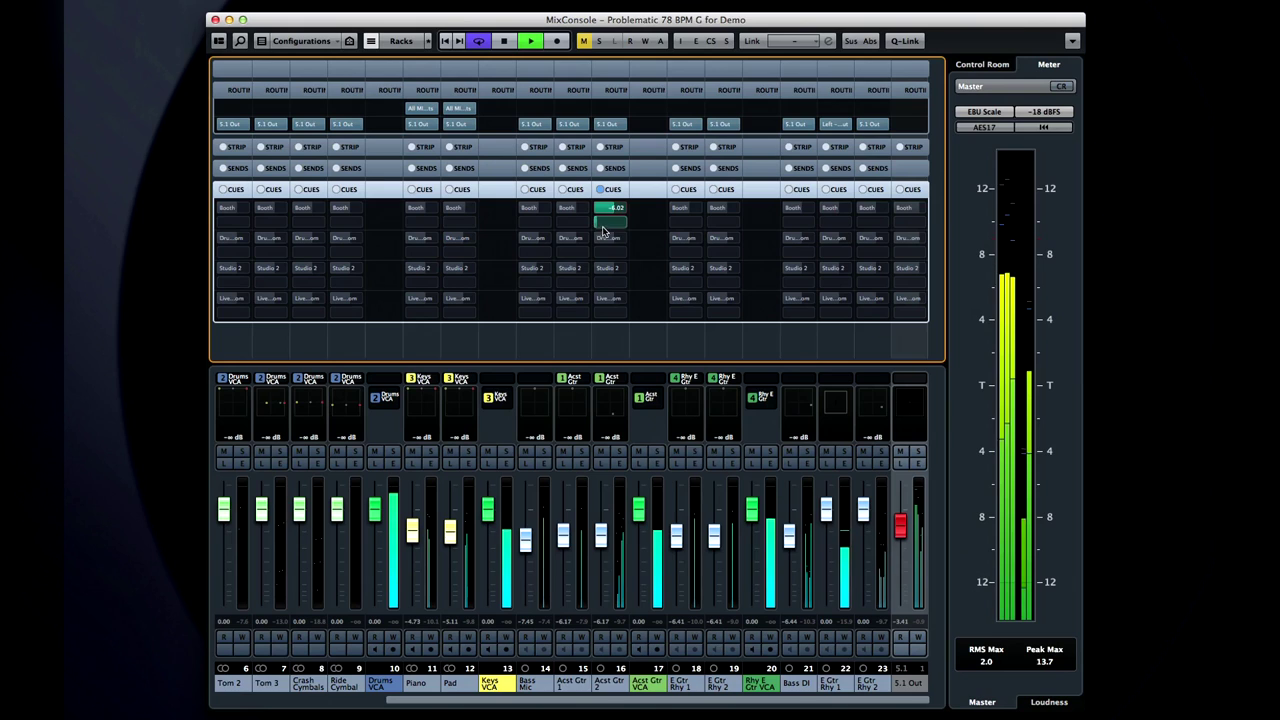
pyautogui.click(595, 238)
pyautogui.click(595, 268)
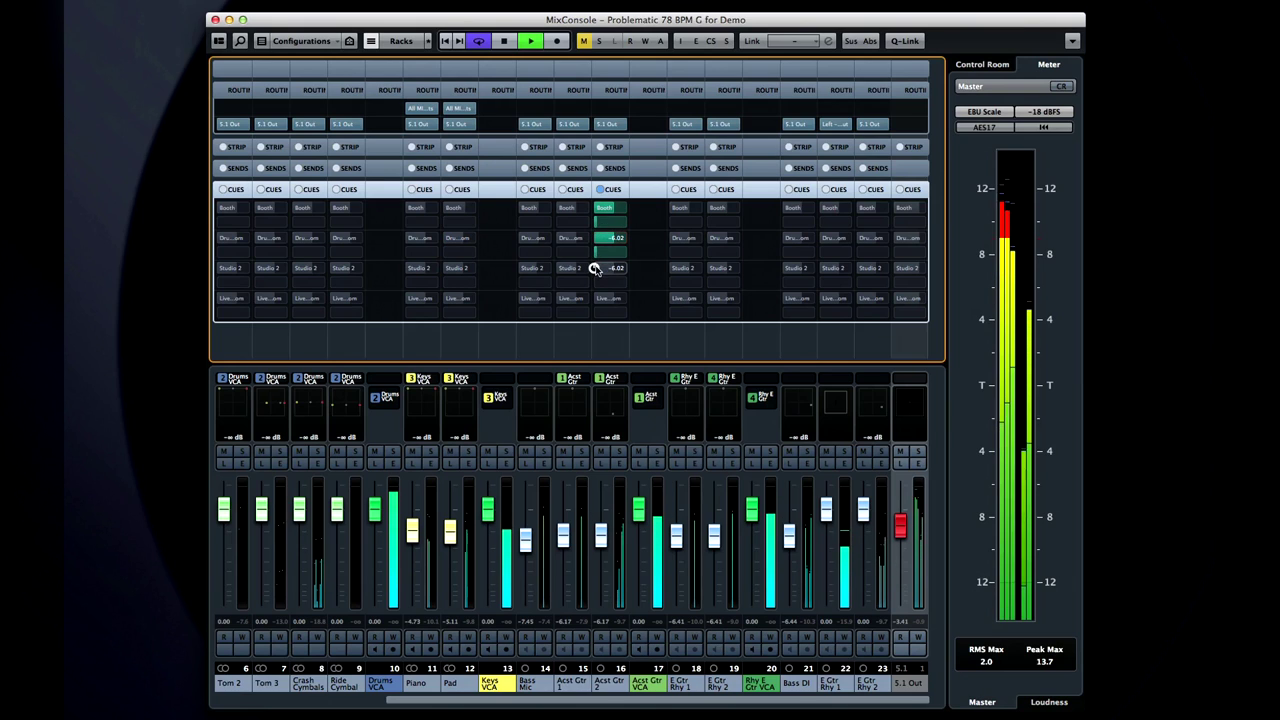
pyautogui.click(595, 298)
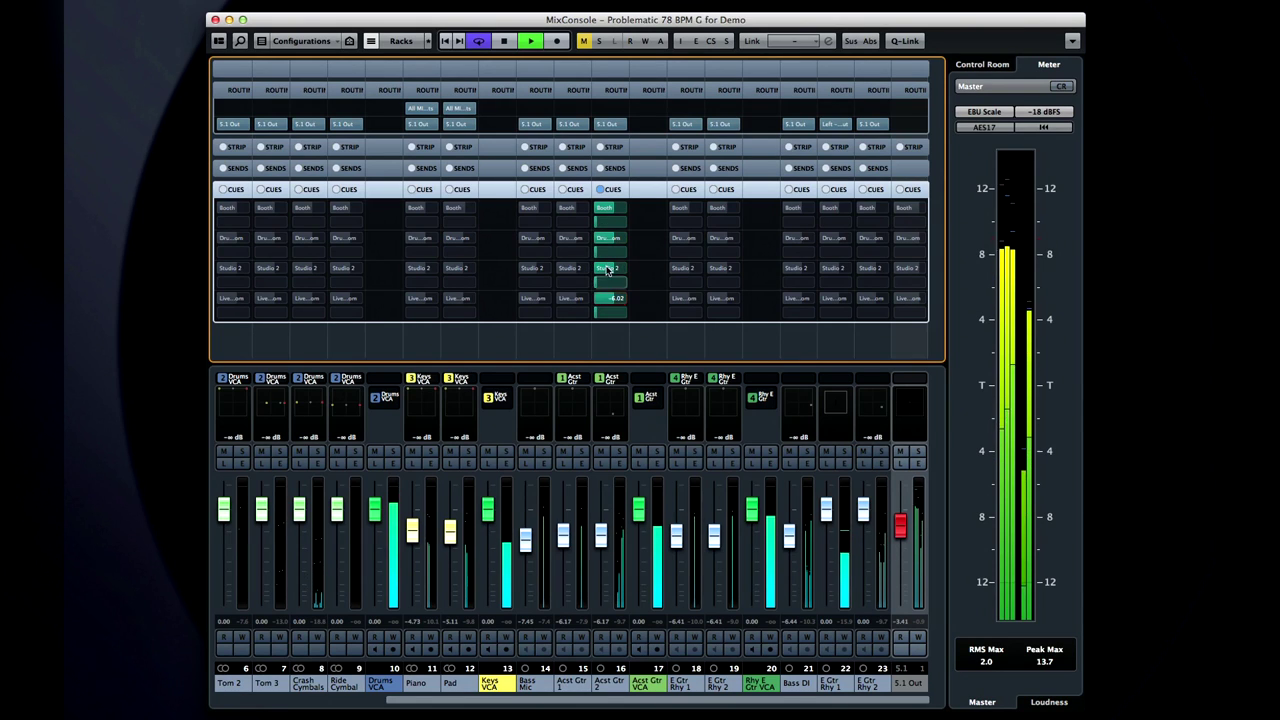
pyautogui.click(670, 208)
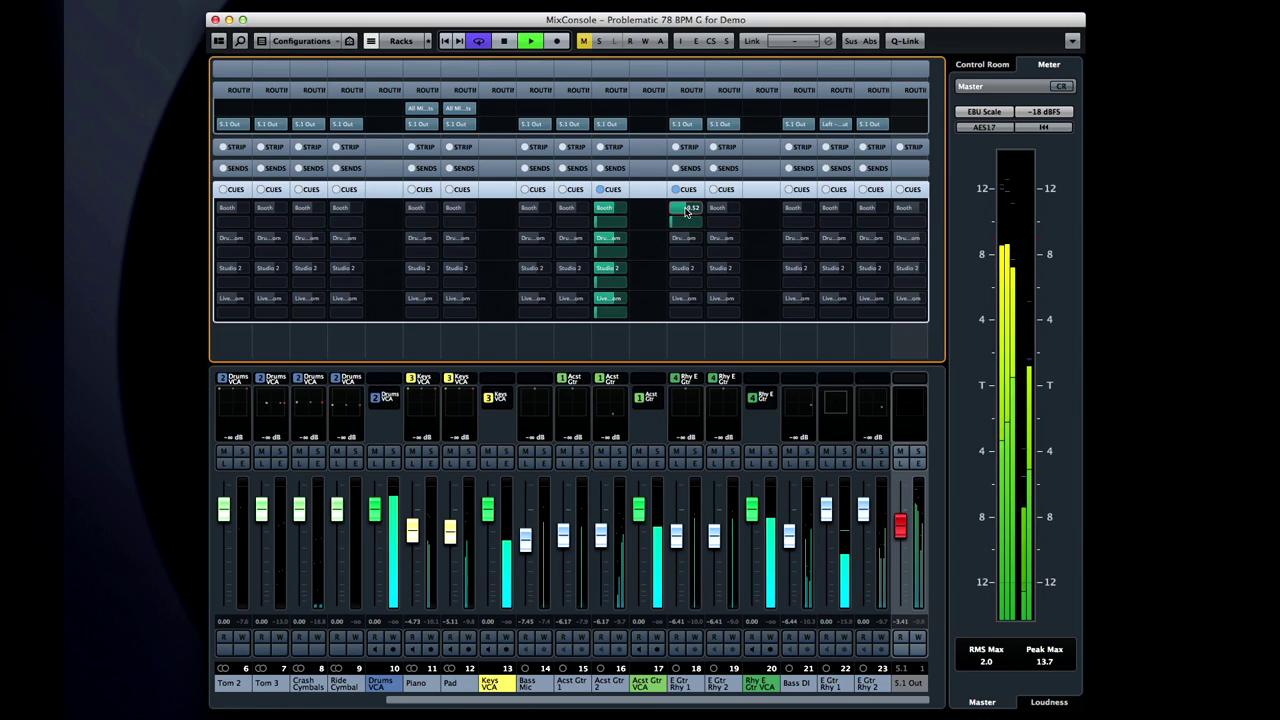
pyautogui.click(718, 208)
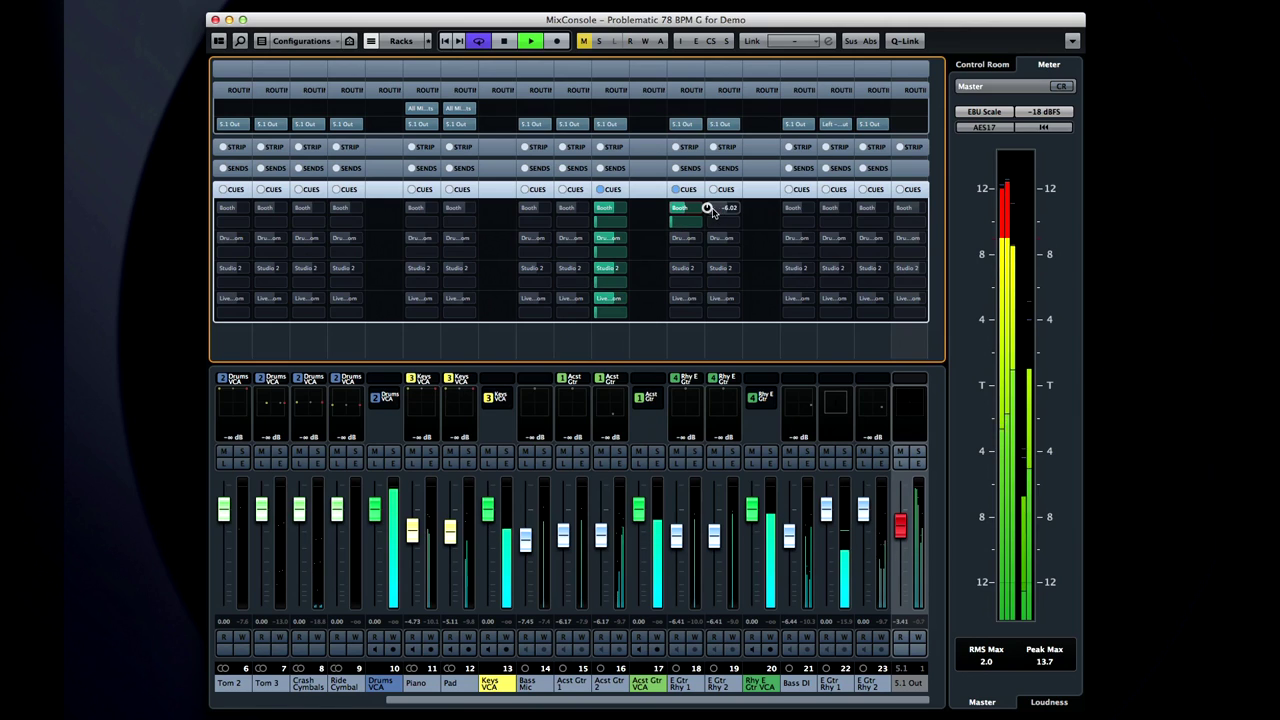
pyautogui.moveTo(718, 210); pyautogui.dragTo(726, 206)
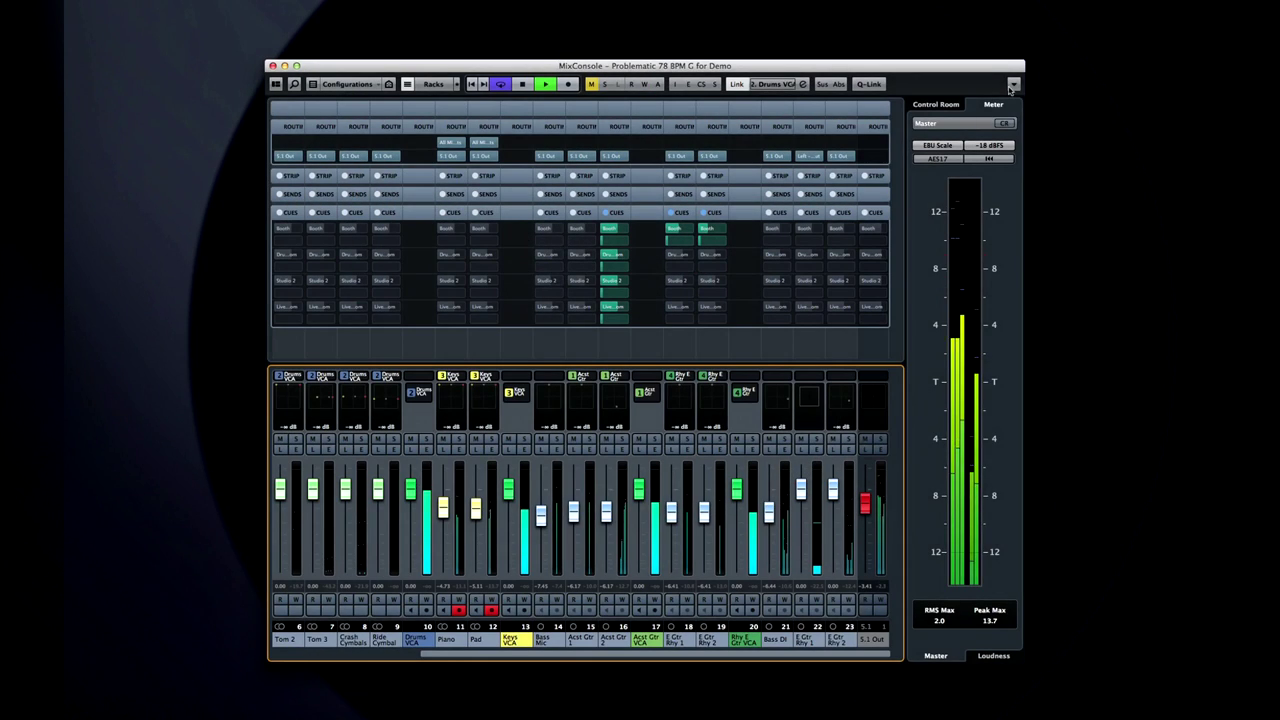
pyautogui.click(1012, 86)
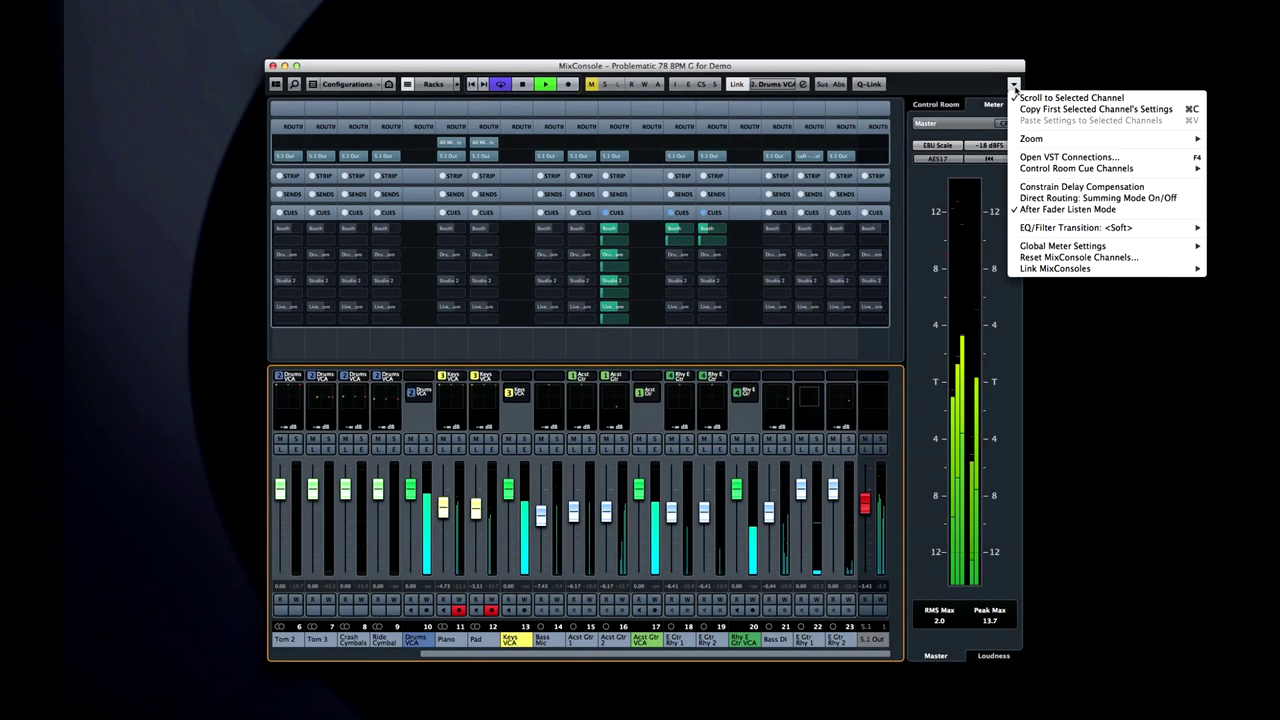
# Activate the cue sends on all MixConsole channels for every cue.
pyautogui.moveTo(1017, 168)
pyautogui.moveTo(880, 168)
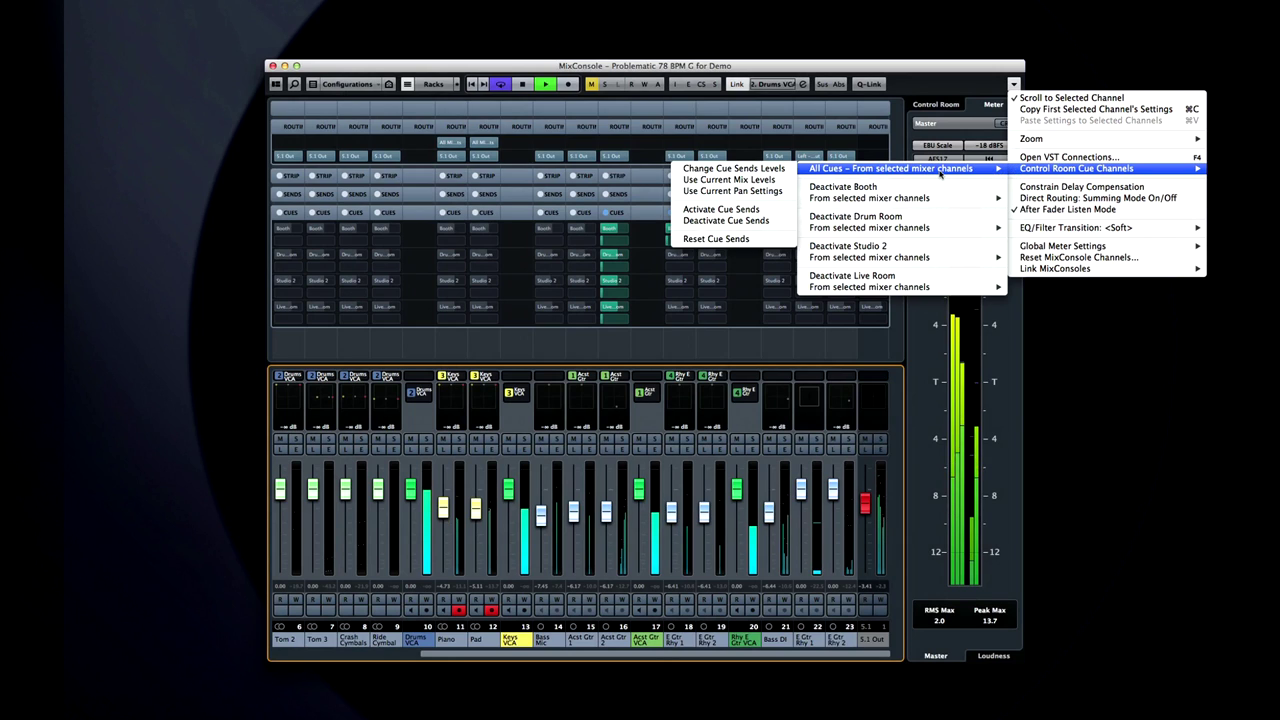
pyautogui.click(765, 209)
pyautogui.click(722, 212)
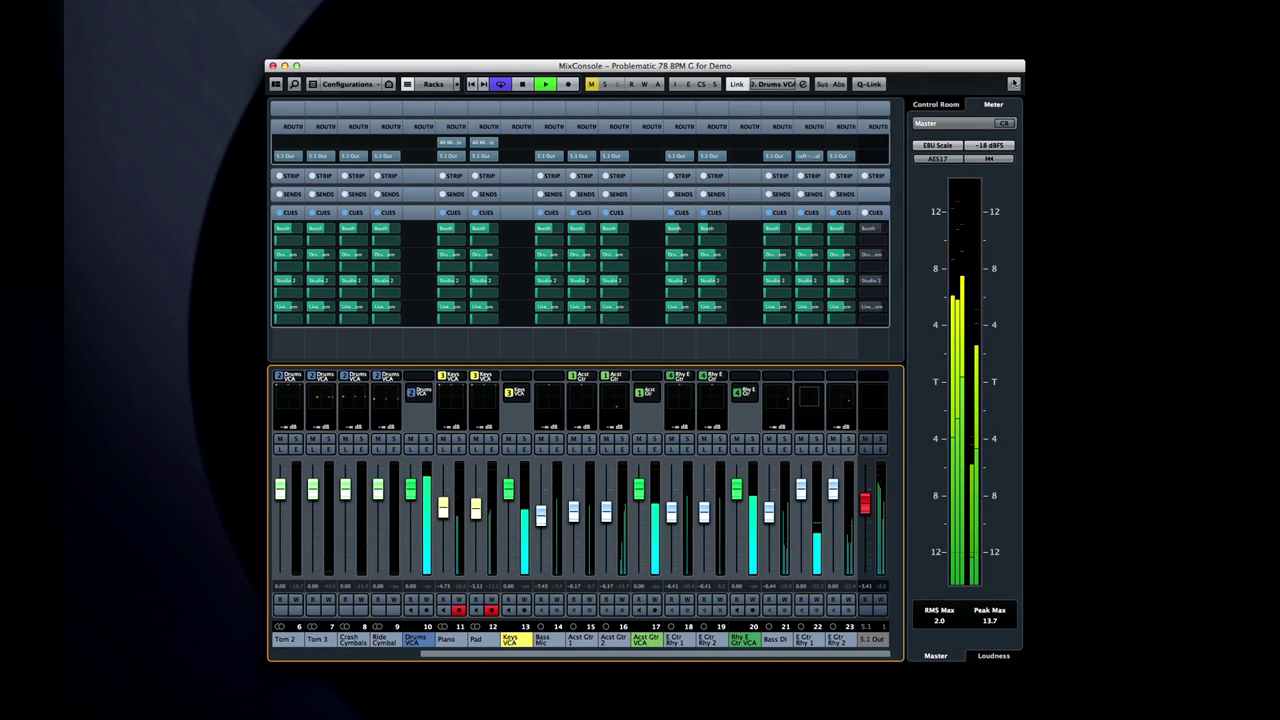
# Assign each channel's current mix volume to all its cue send levels.
pyautogui.click(1014, 85)
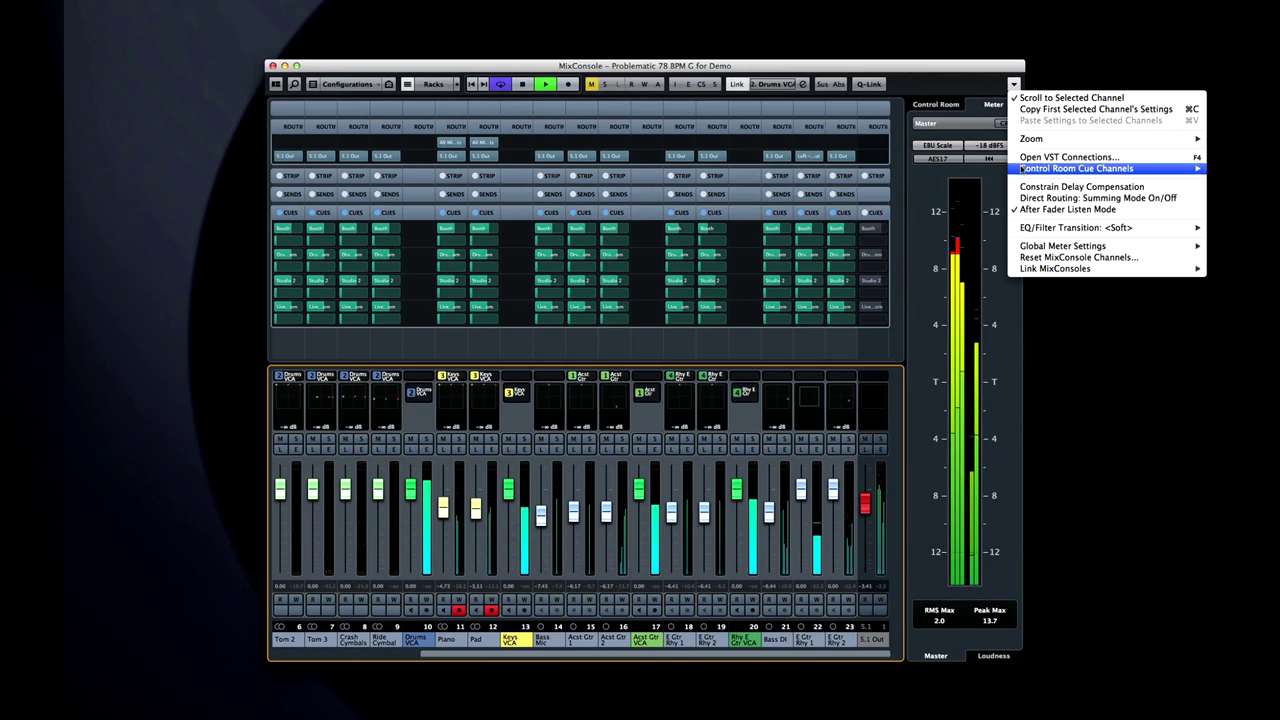
pyautogui.moveTo(1020, 170)
pyautogui.moveTo(944, 172)
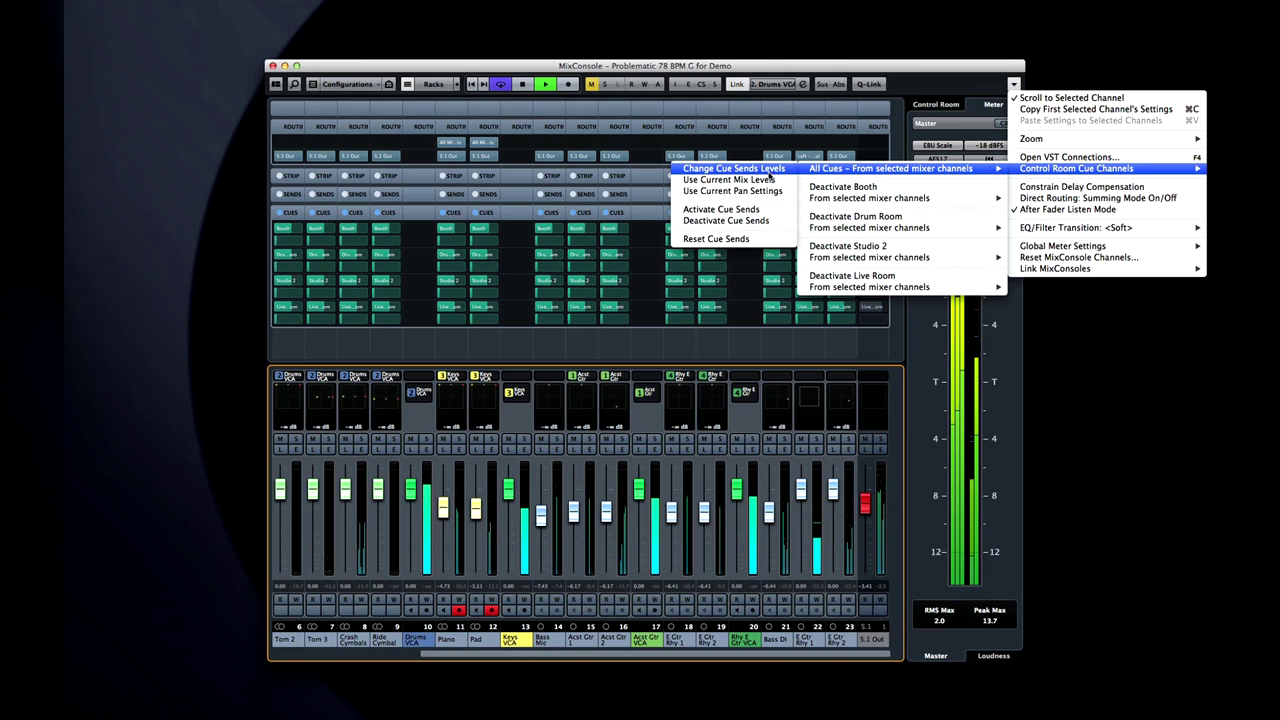
pyautogui.click(777, 181)
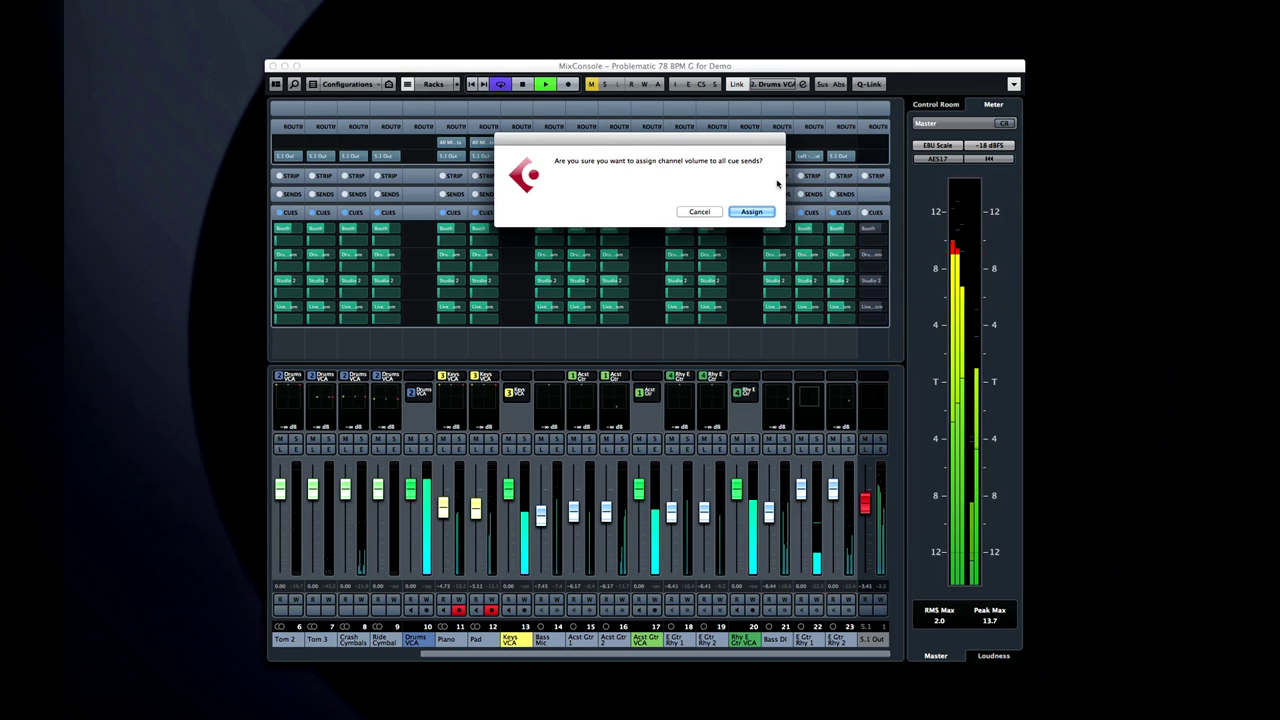
pyautogui.click(738, 211)
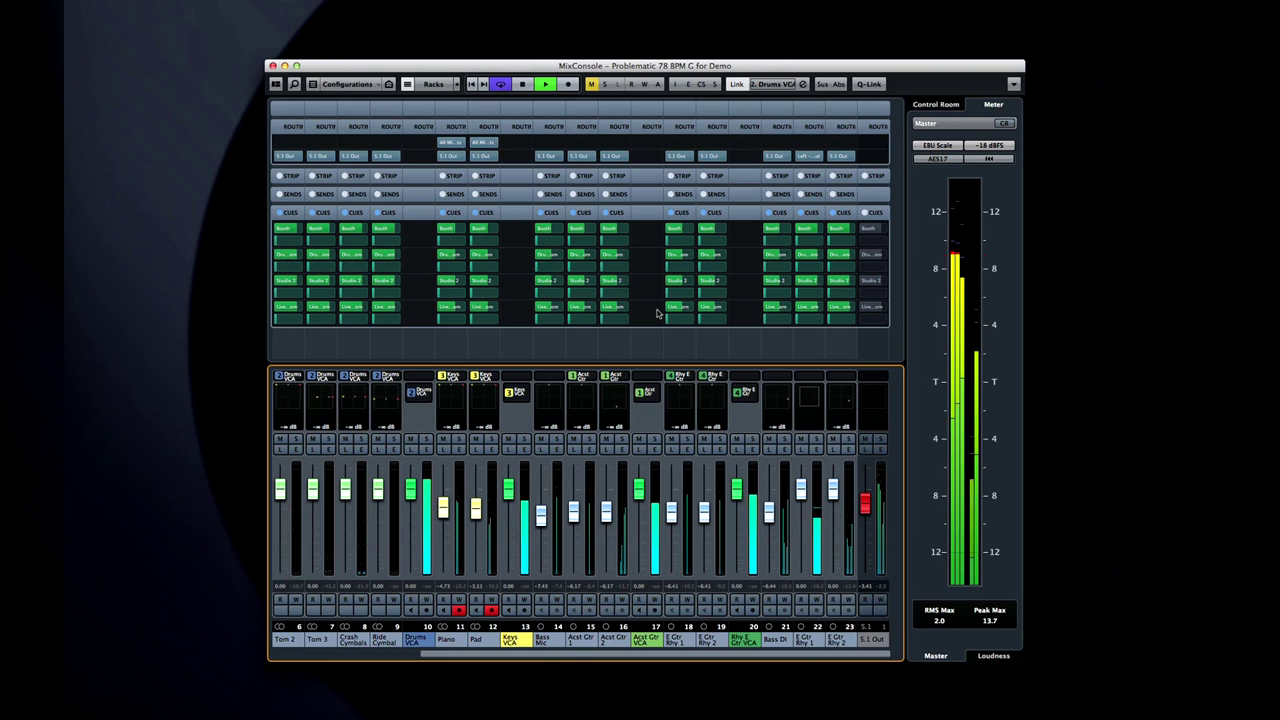
# In the Control Room settings, expand Live Room and Studio 2, then open MixConvert V6 from the channel panner.
pyautogui.click(929, 106)
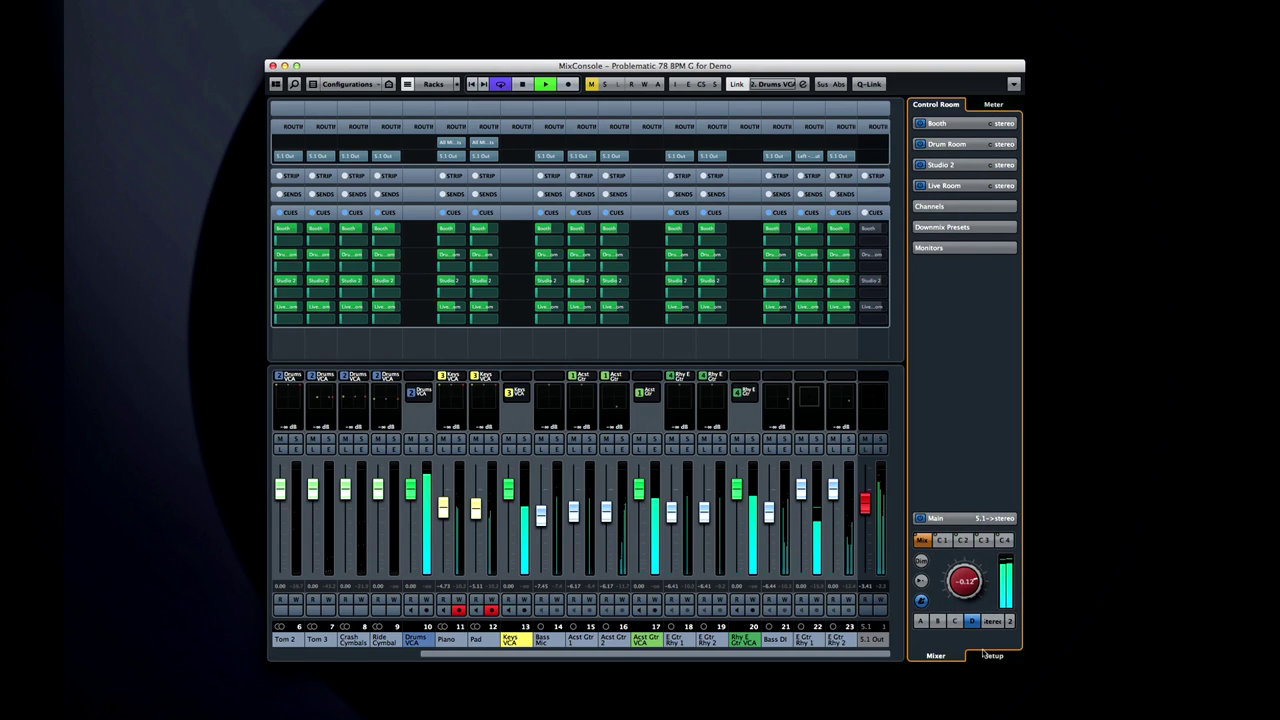
pyautogui.click(944, 186)
pyautogui.click(959, 165)
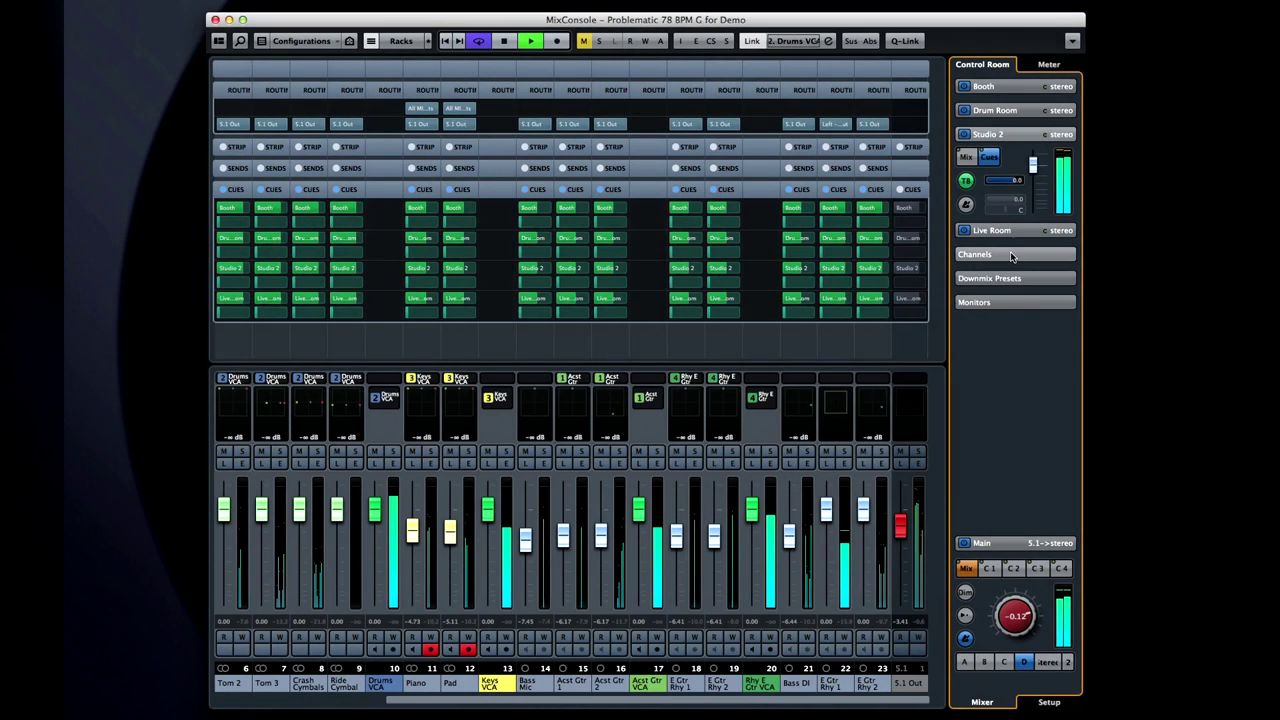
pyautogui.click(1011, 256)
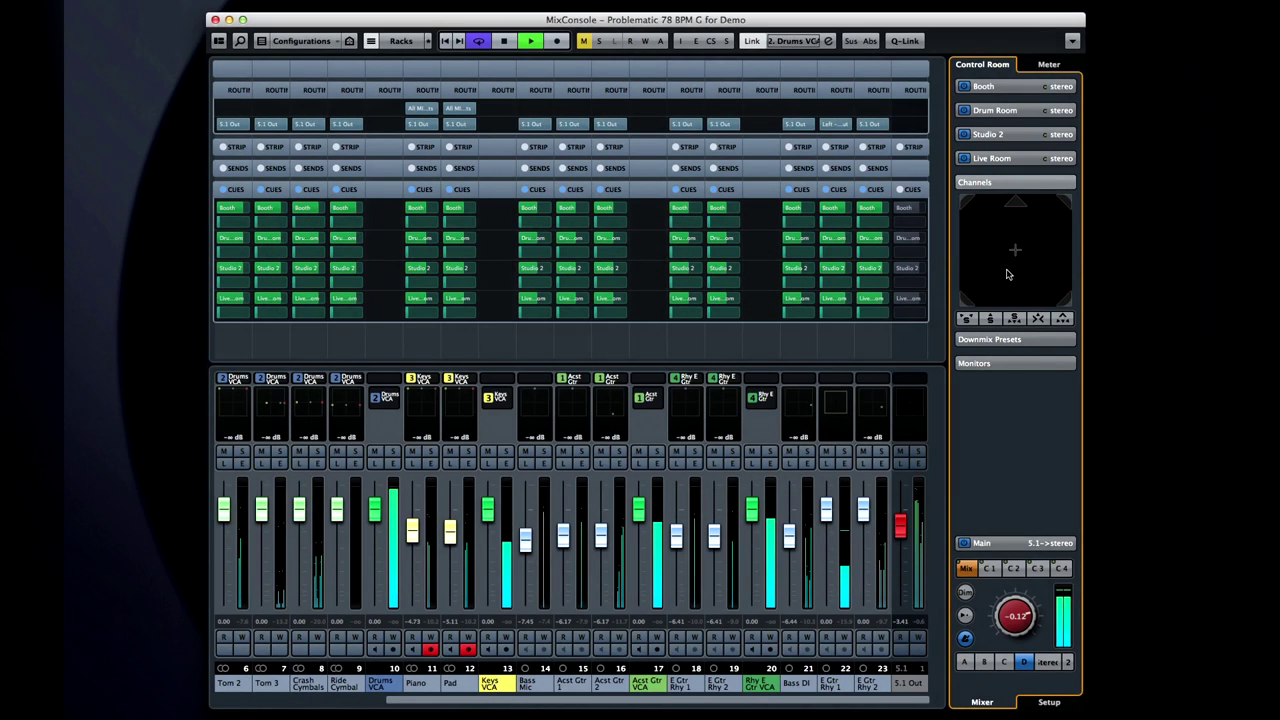
pyautogui.click(1008, 274)
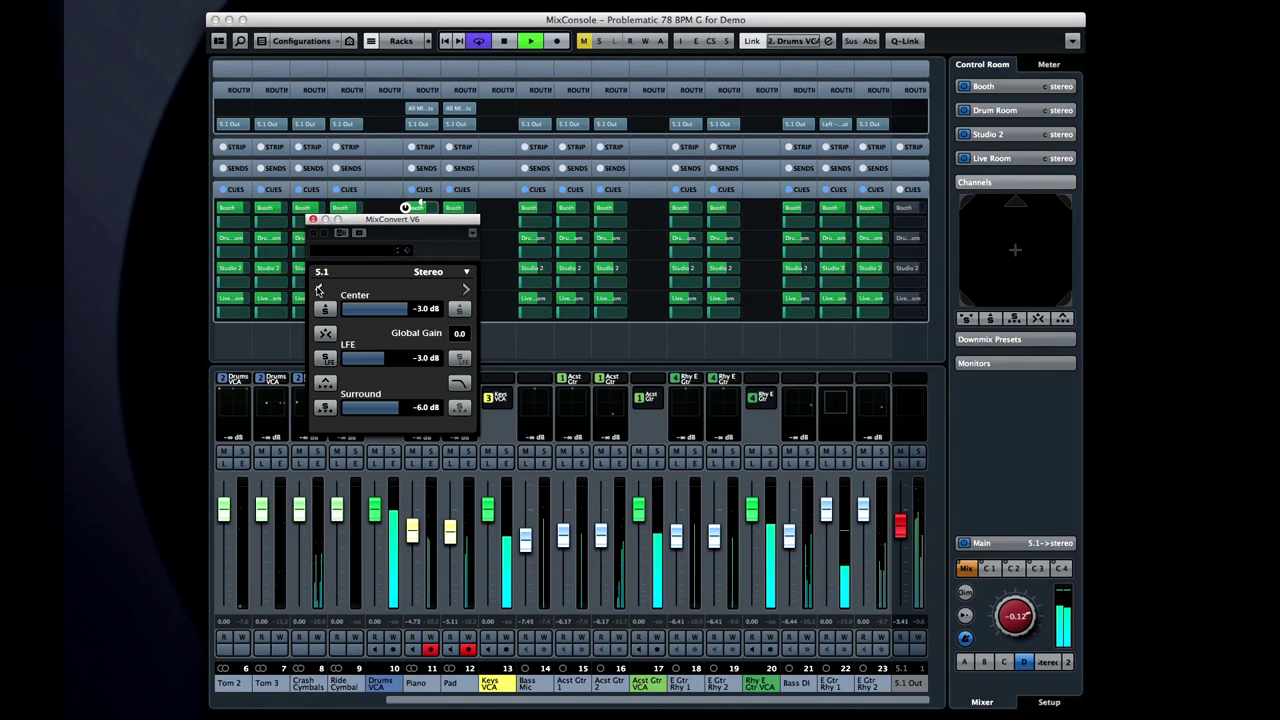
# Expand the Input and Output panels and set Center -6.3 dB, LFE -14.9 dB, Surround -17.3 dB.
pyautogui.click(318, 290)
pyautogui.click(637, 289)
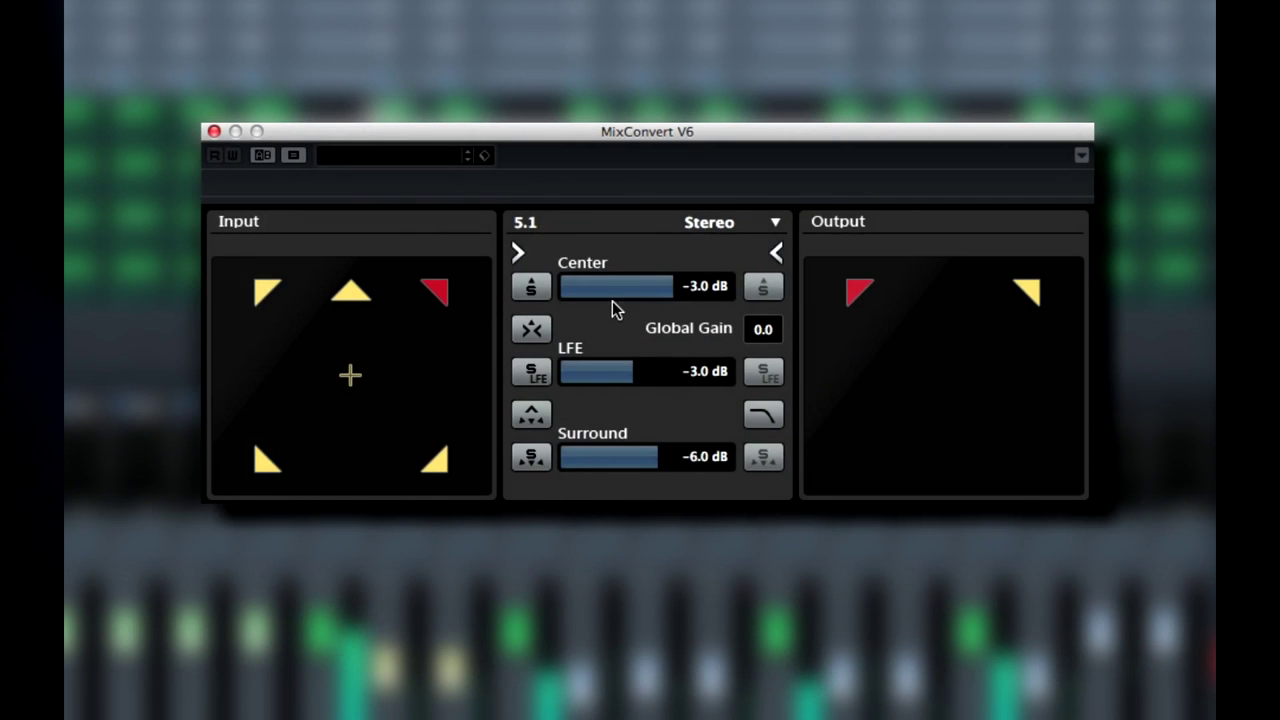
pyautogui.click(560, 312)
pyautogui.moveTo(643, 303); pyautogui.dragTo(514, 286)
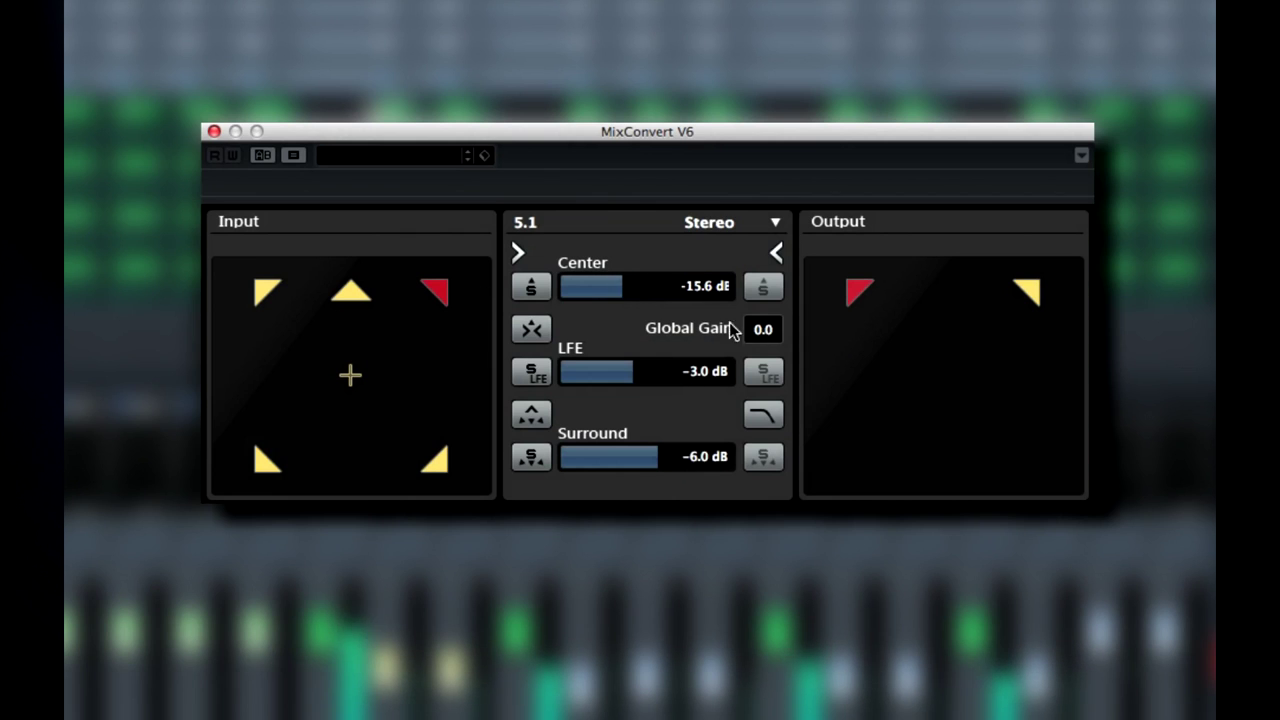
pyautogui.click(440, 290)
pyautogui.click(848, 296)
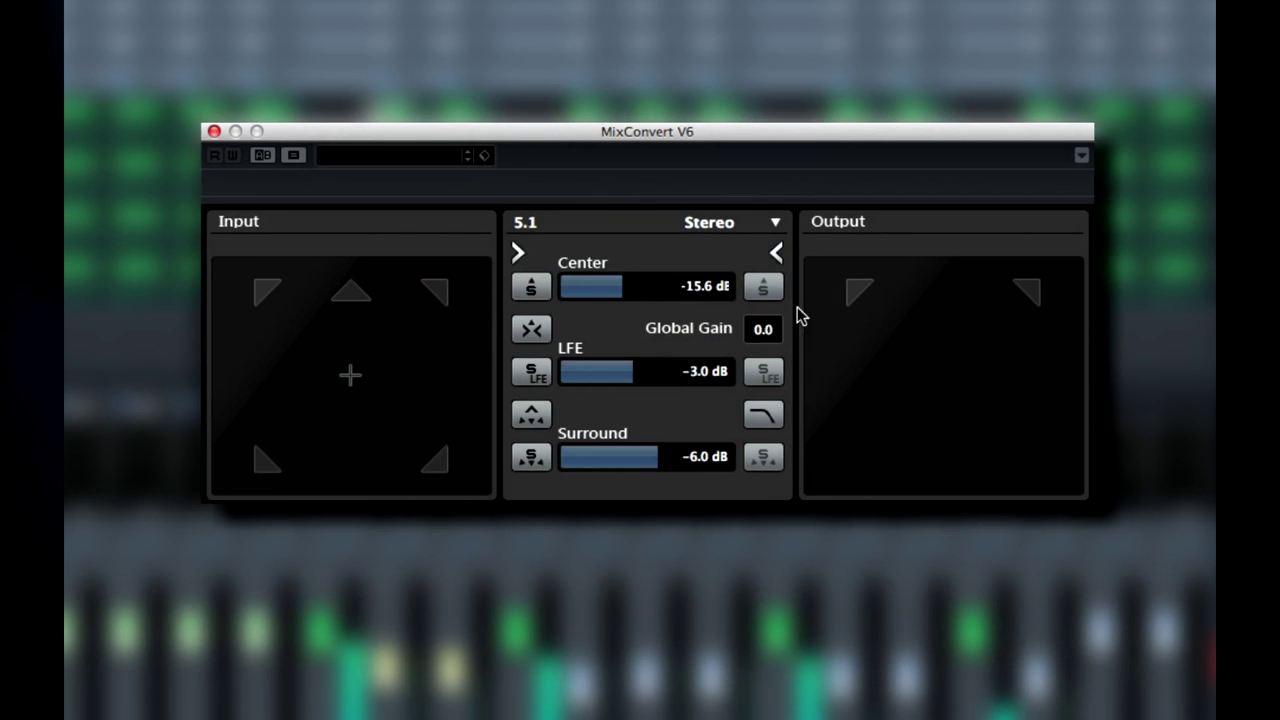
pyautogui.moveTo(640, 369); pyautogui.dragTo(600, 380)
pyautogui.moveTo(657, 457); pyautogui.dragTo(618, 461)
pyautogui.moveTo(620, 290); pyautogui.dragTo(657, 292)
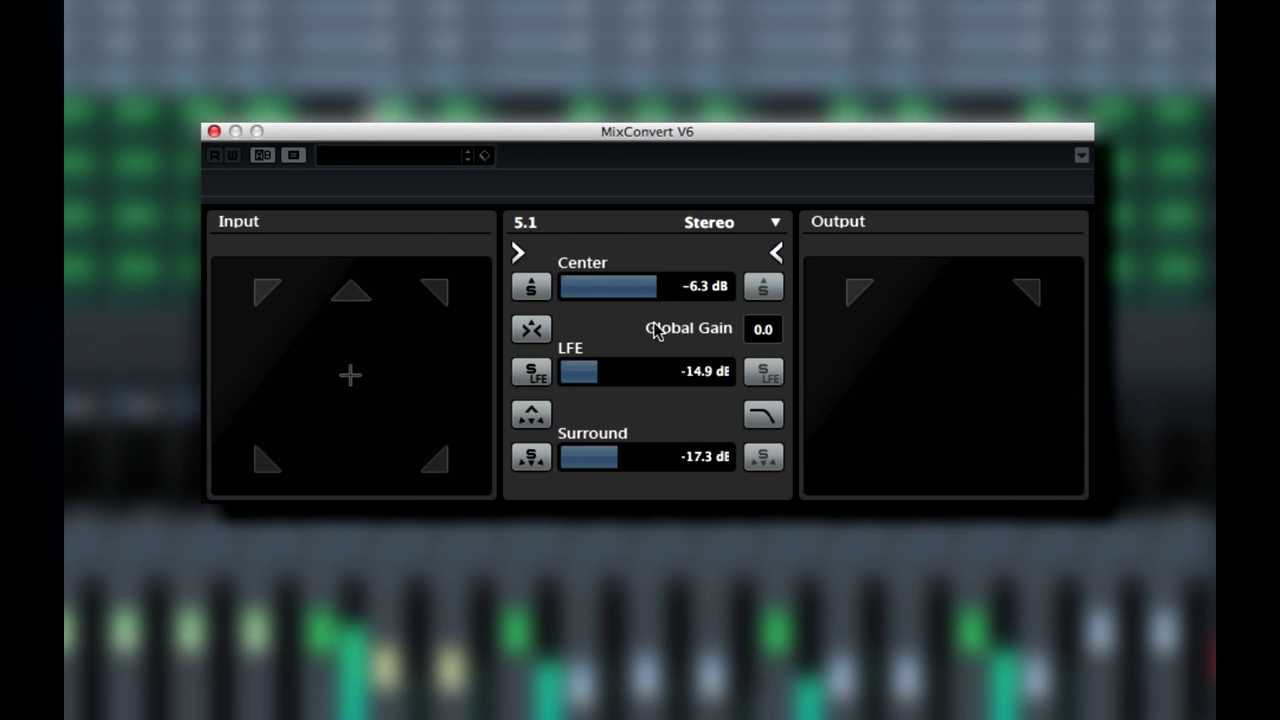
# Turn on the LFE filter while auditioning the LFE, Center and Surround channels in solo.
pyautogui.click(538, 373)
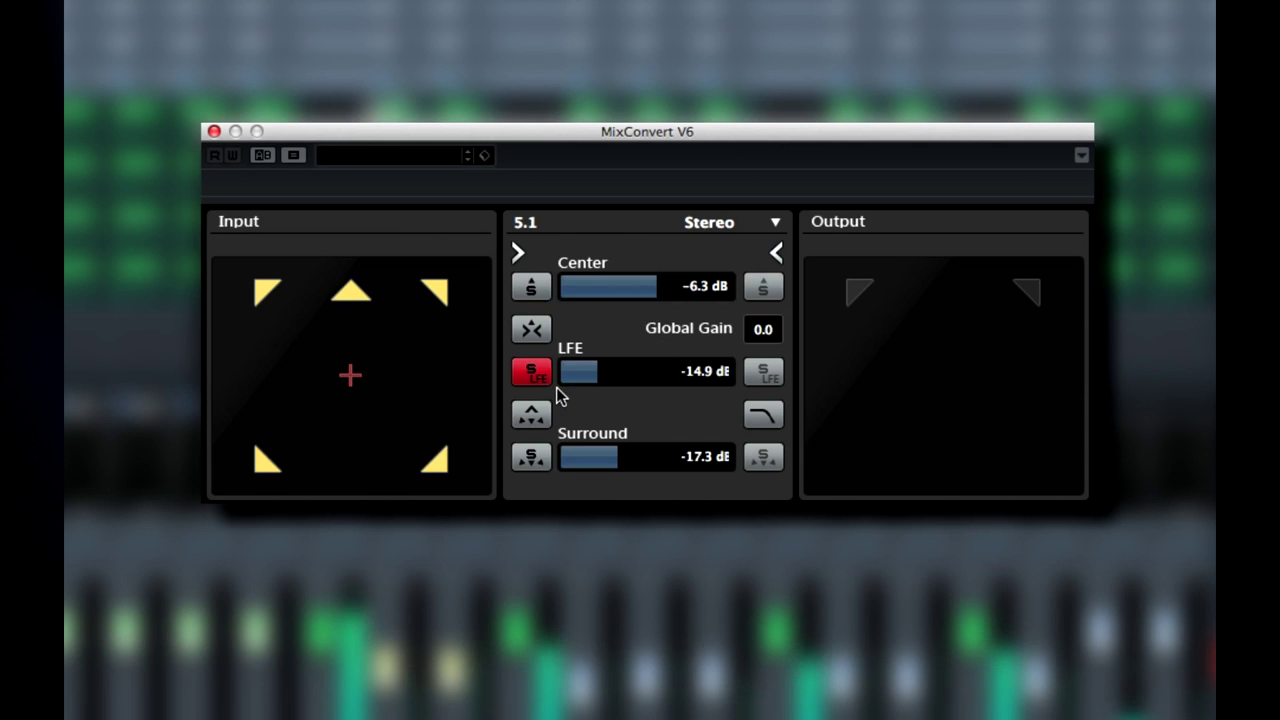
pyautogui.click(536, 373)
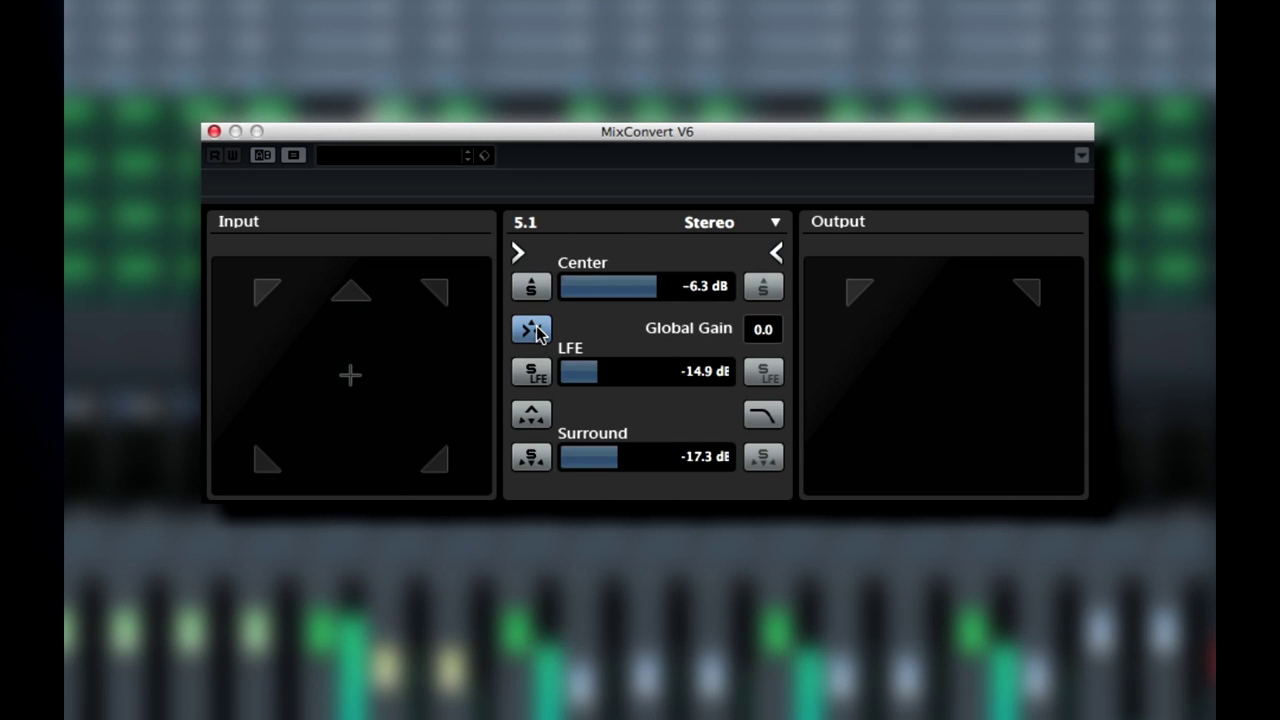
pyautogui.click(537, 288)
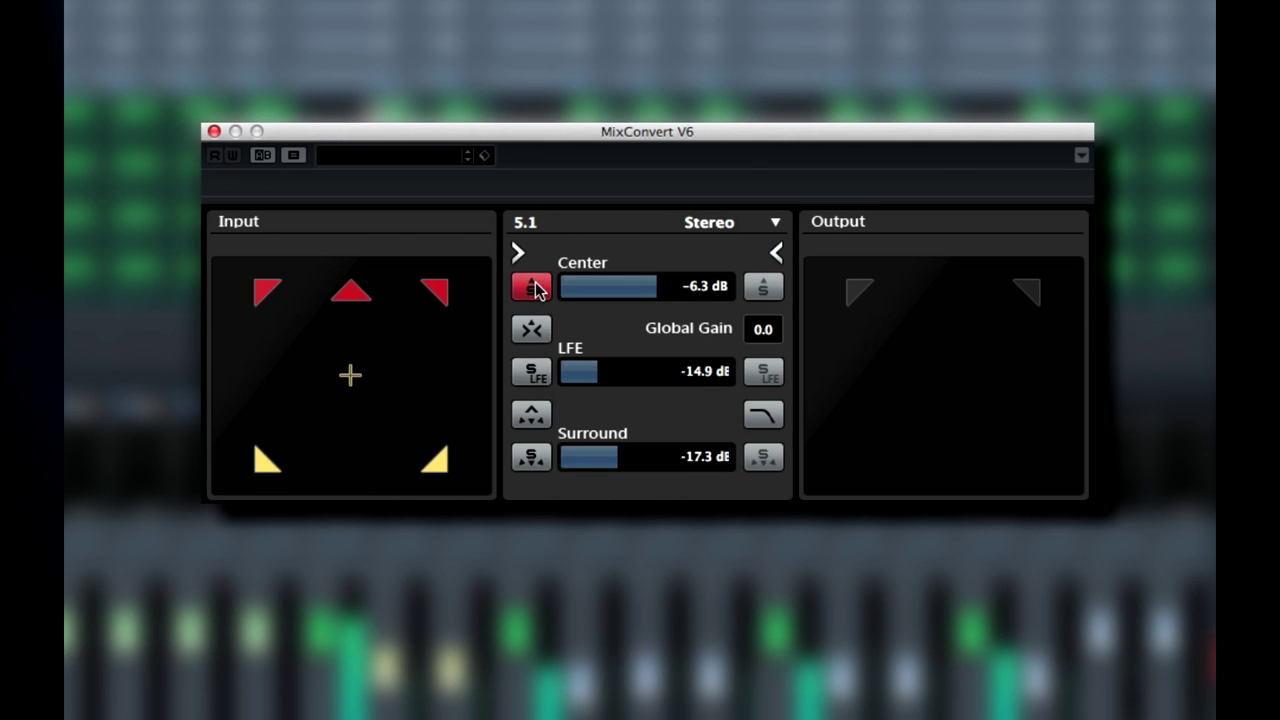
pyautogui.click(537, 288)
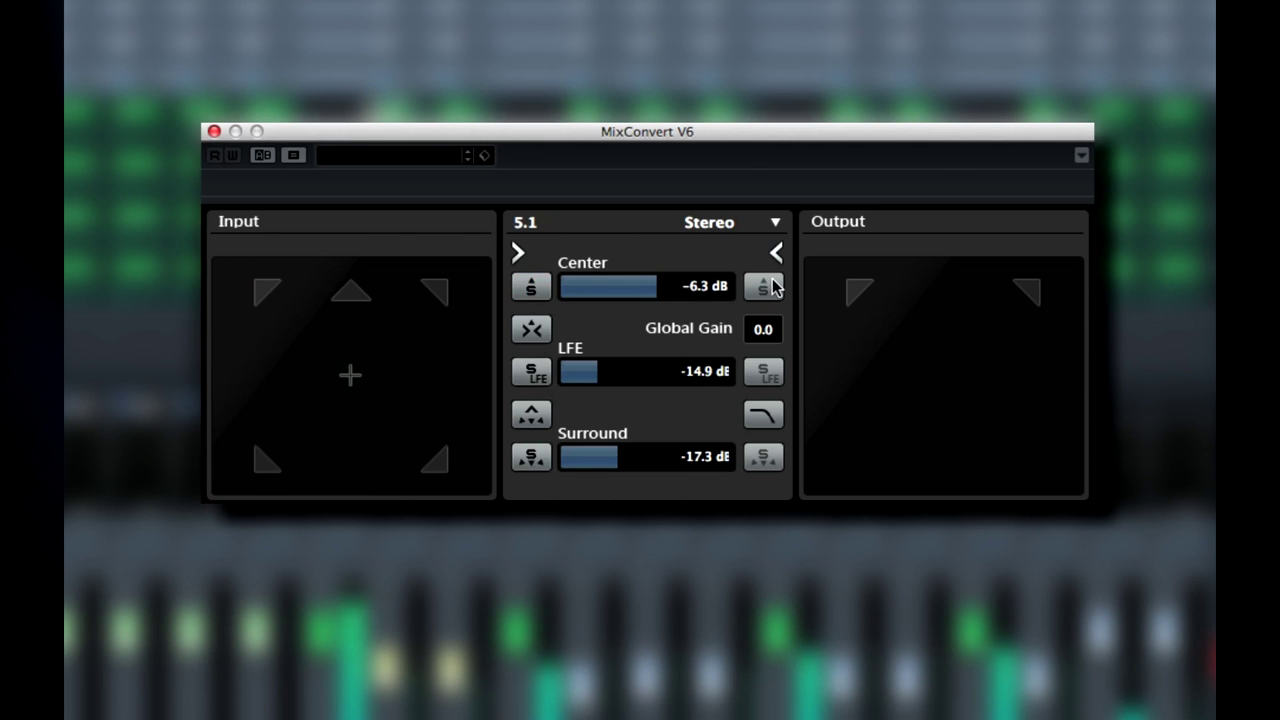
pyautogui.click(760, 418)
pyautogui.click(526, 462)
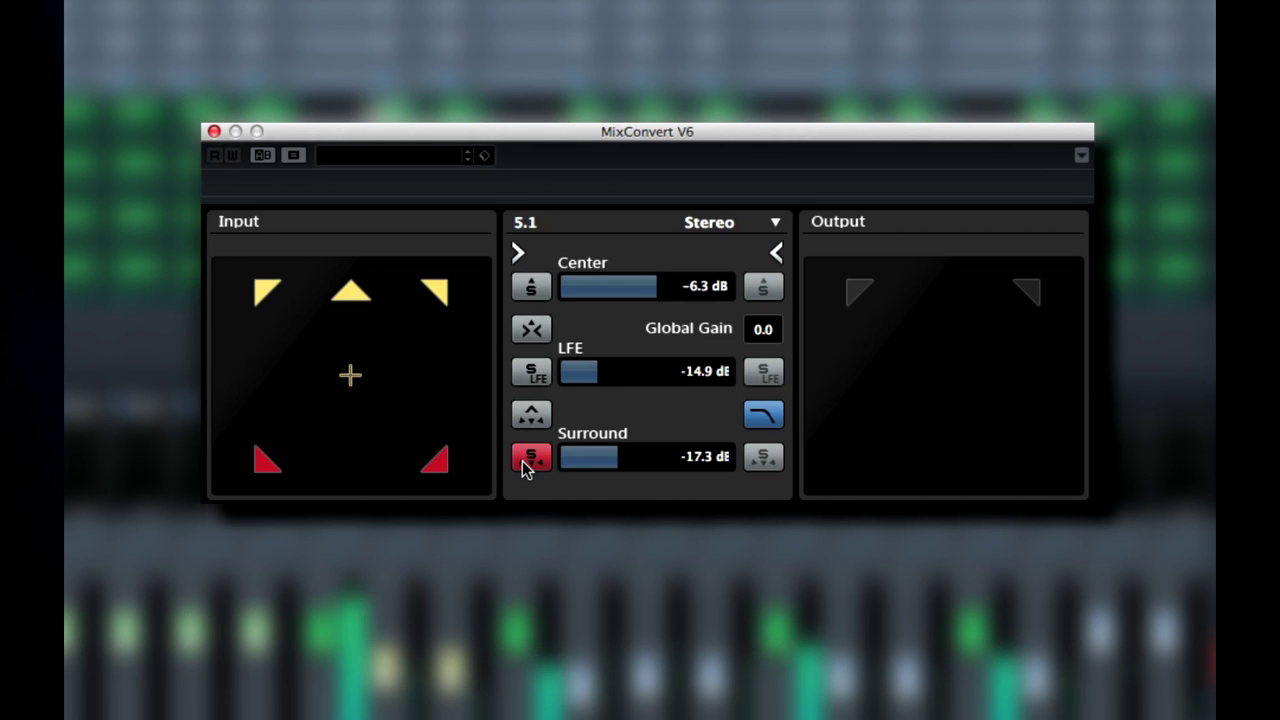
pyautogui.click(522, 460)
pyautogui.click(531, 372)
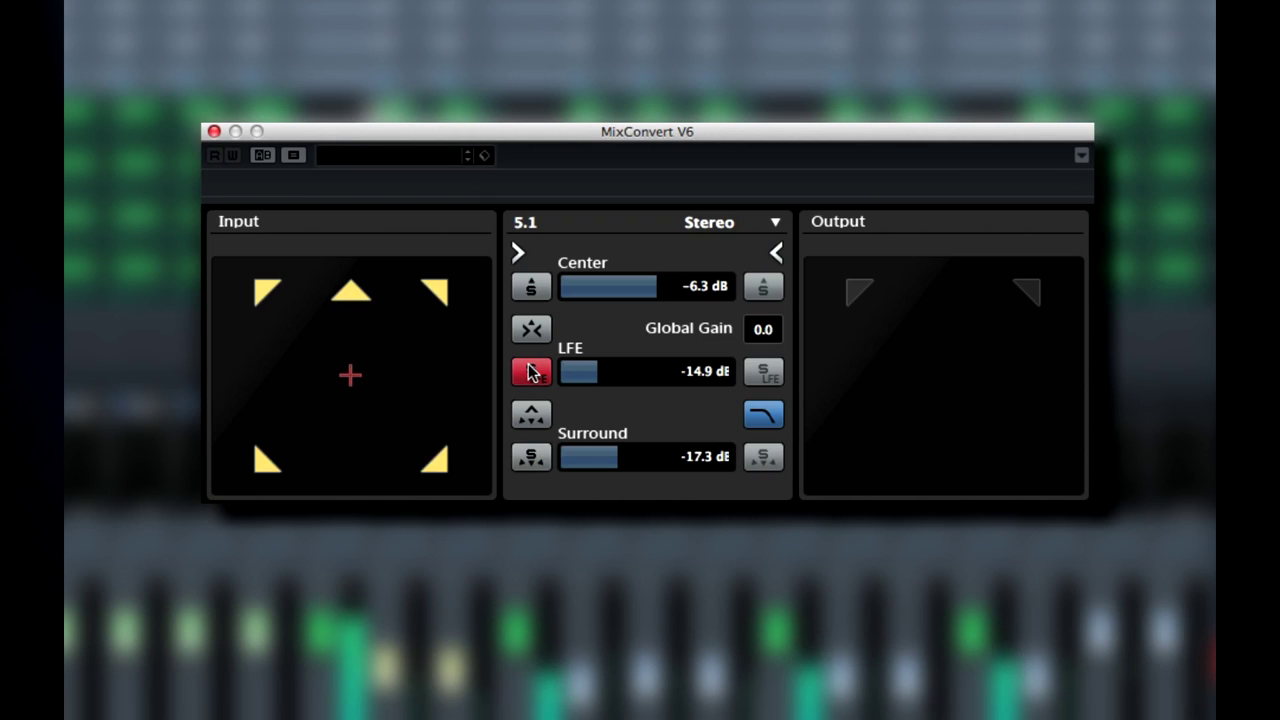
pyautogui.click(531, 372)
pyautogui.click(531, 287)
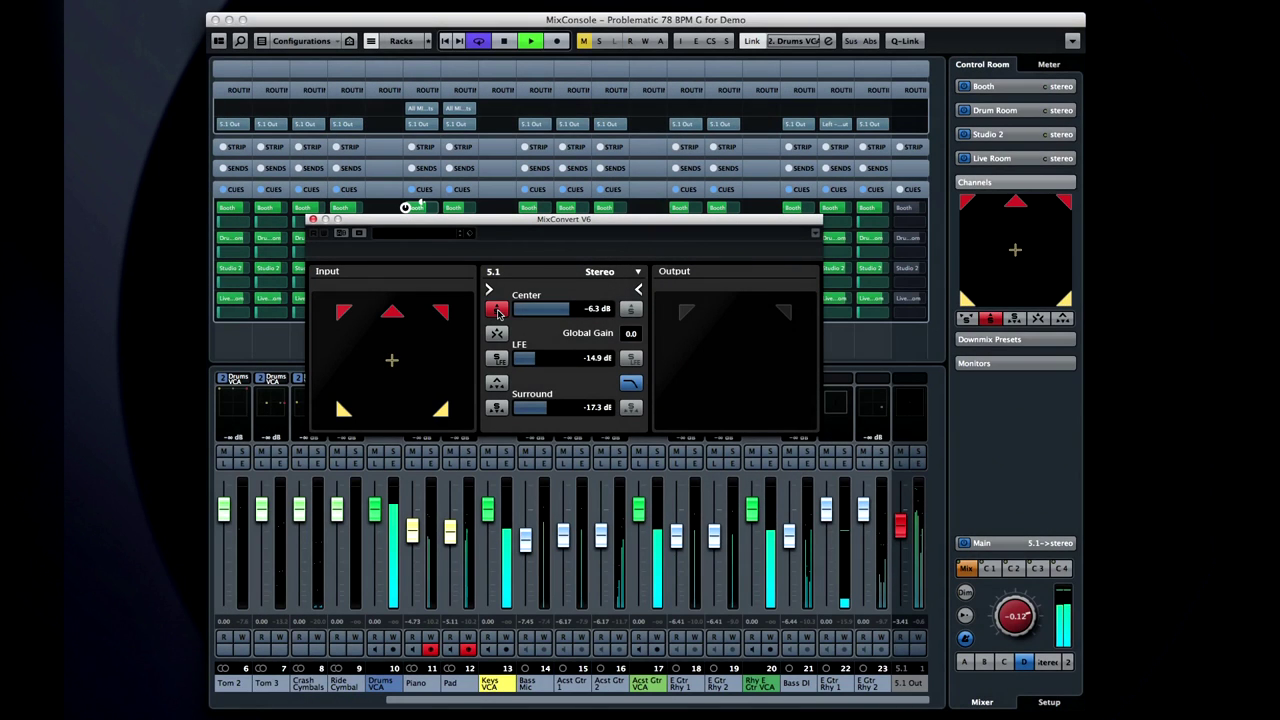
# Unsolo the Center channel and solo the front right input speaker.
pyautogui.click(498, 311)
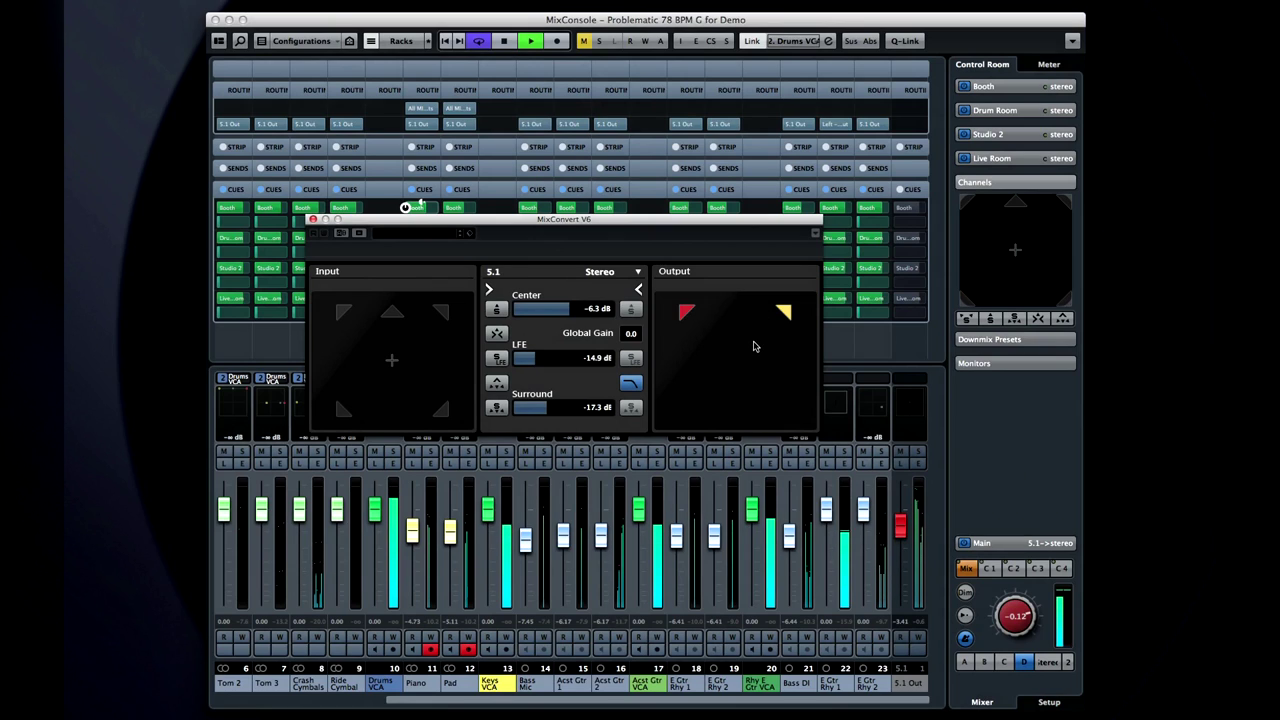
pyautogui.click(443, 313)
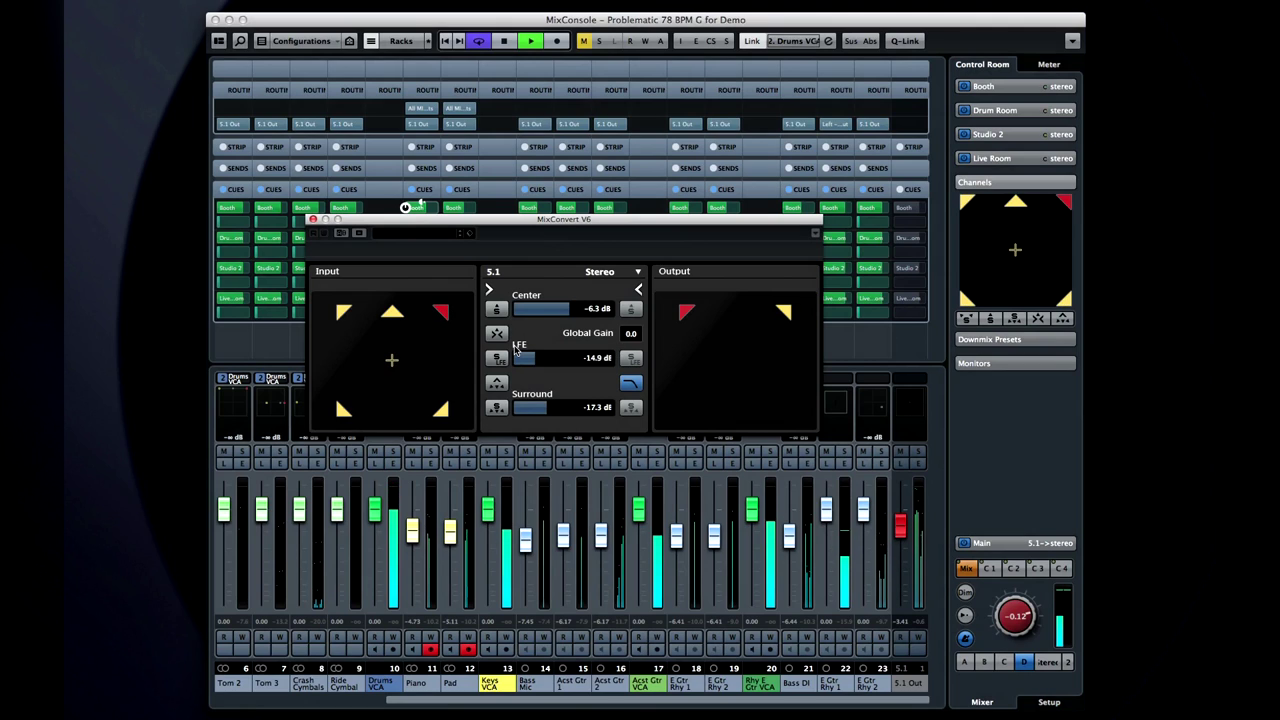